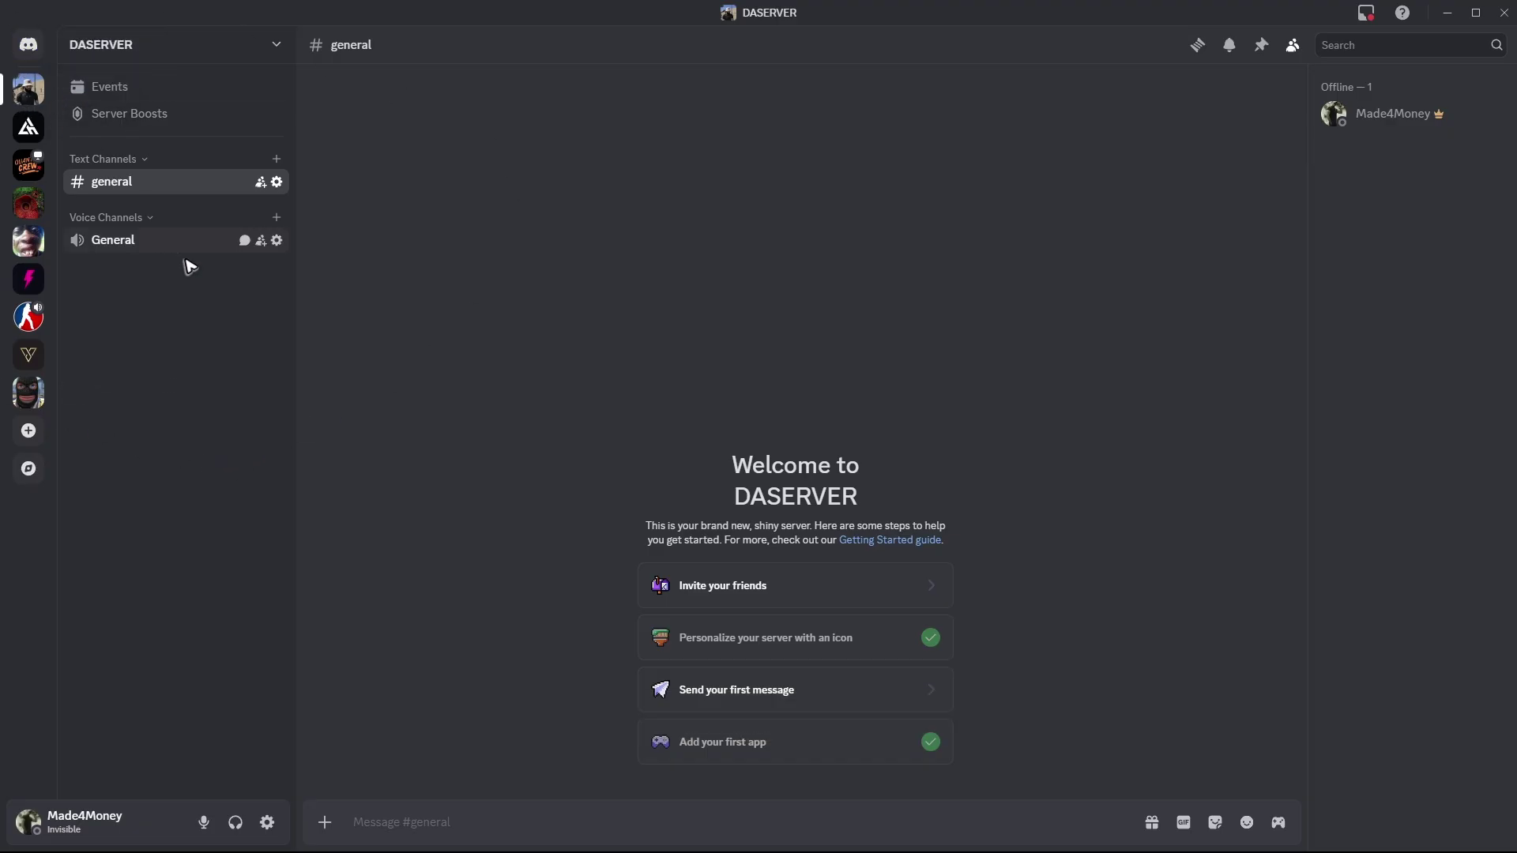
Search DASERVER's app directory for "carl-bot" and open the carl-bot app page
{"action": "left_click", "coordinate": [274, 48]}
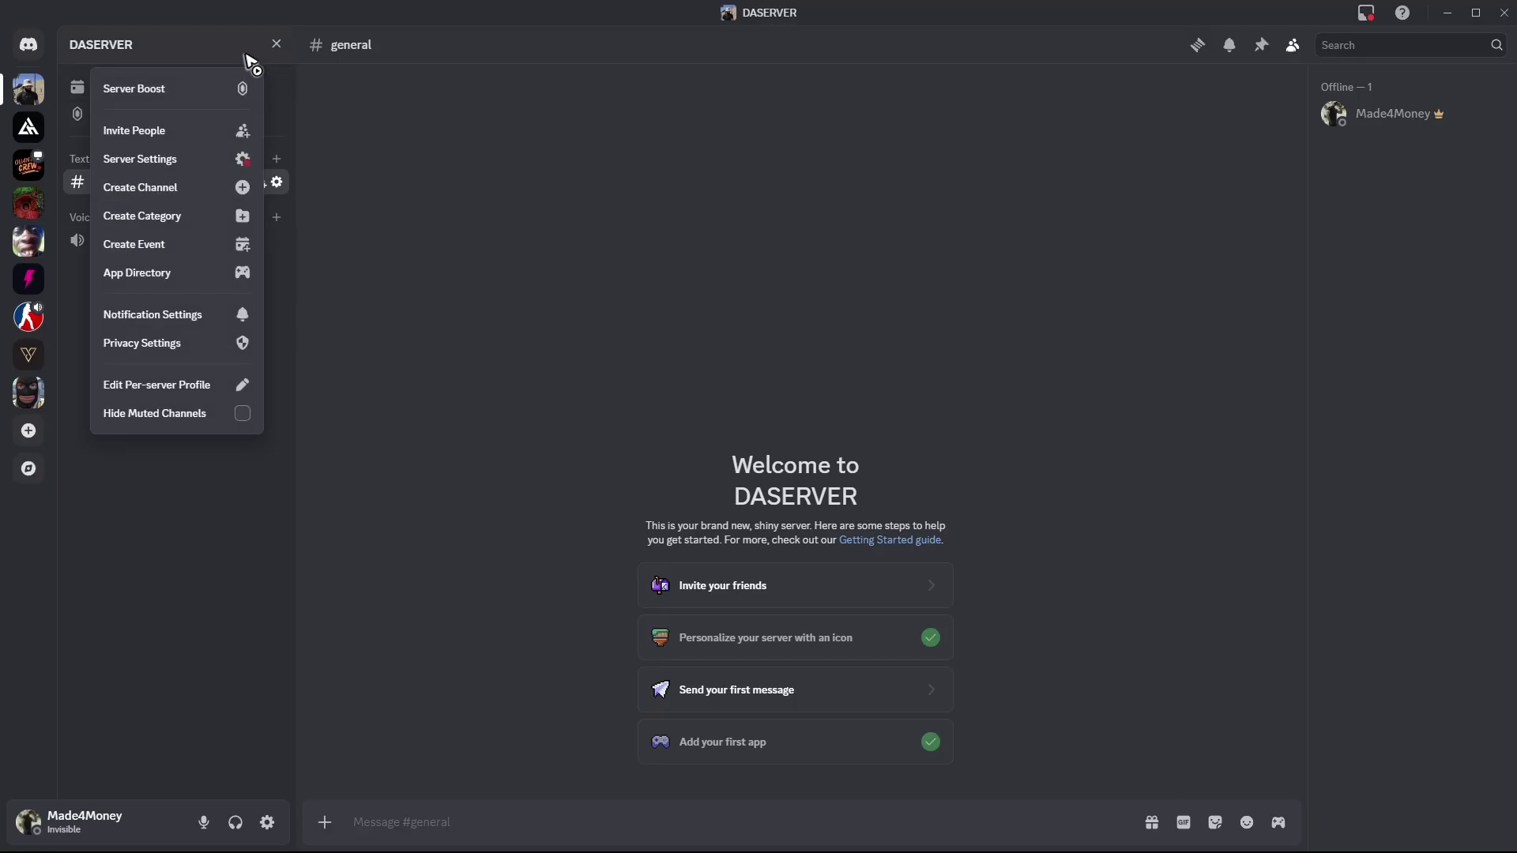
{"action": "left_click", "coordinate": [178, 273]}
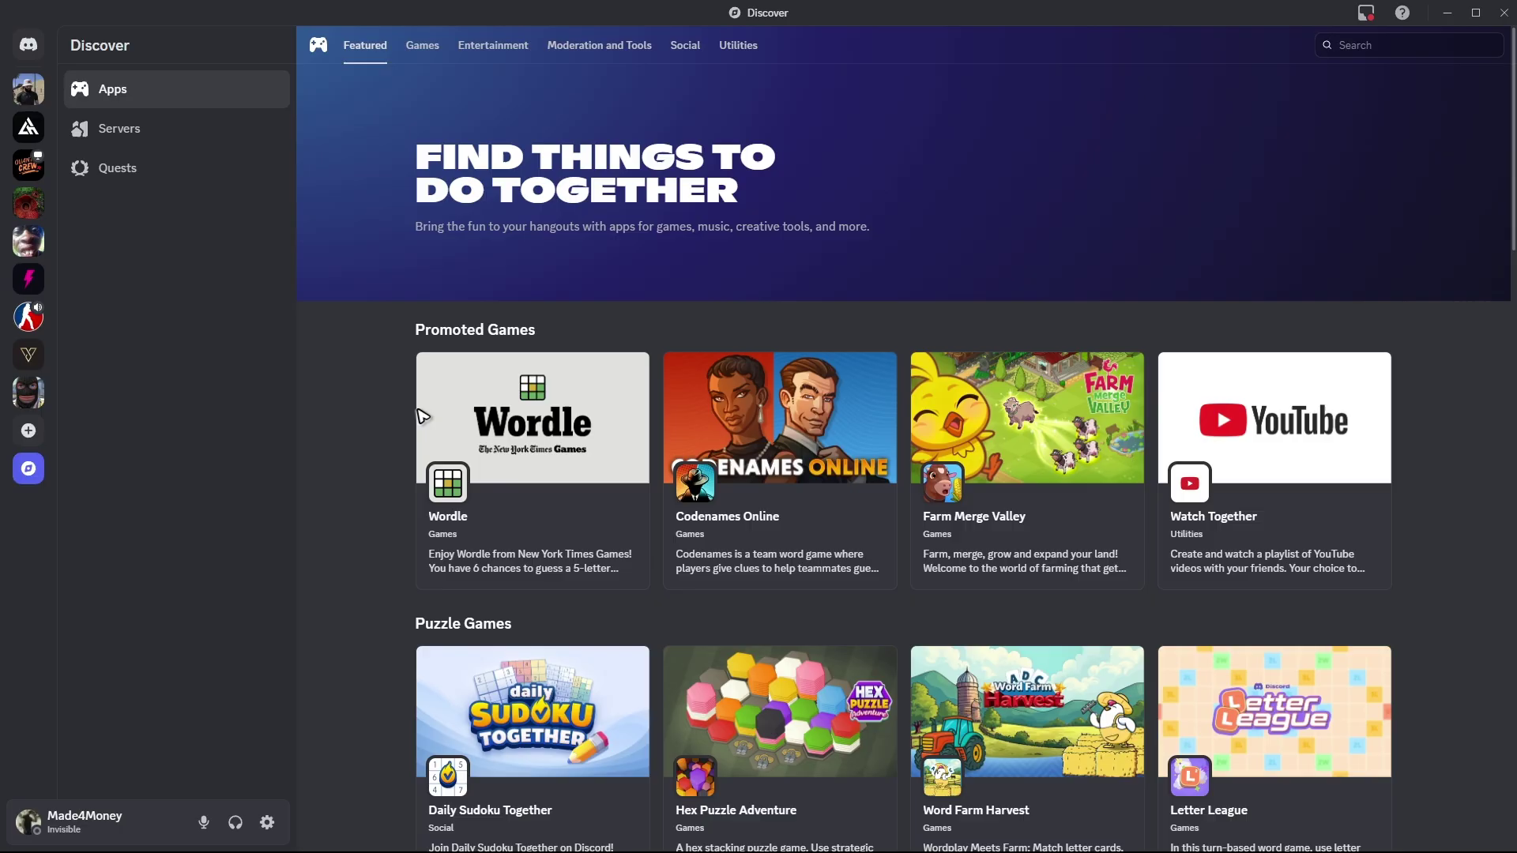
{"action": "left_click", "coordinate": [1406, 46]}
{"action": "type", "text": "carl"}
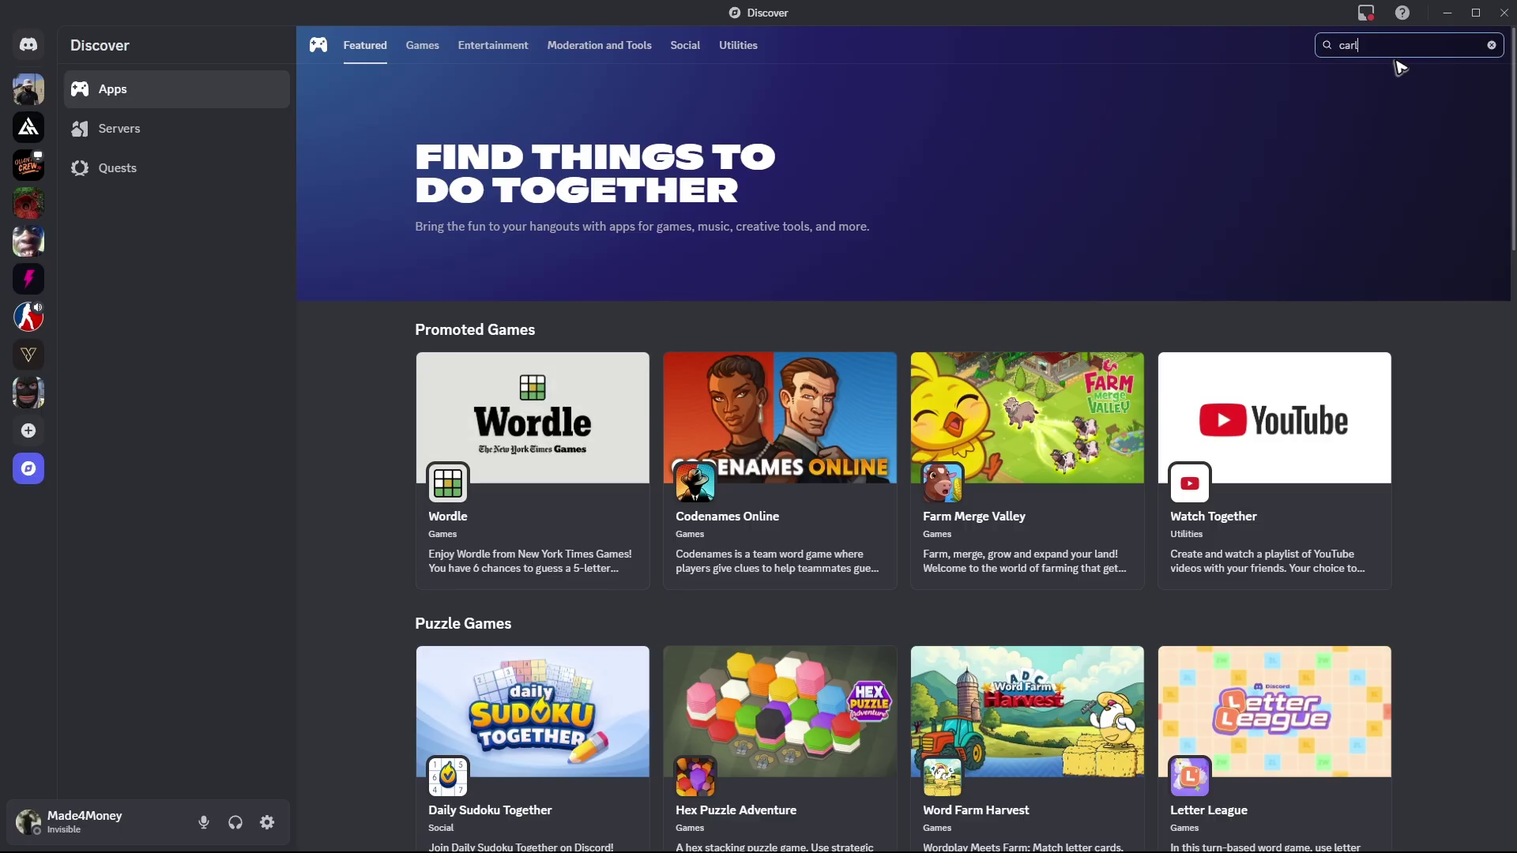
{"action": "type", "text": "-bot"}
{"action": "key", "text": "Return"}
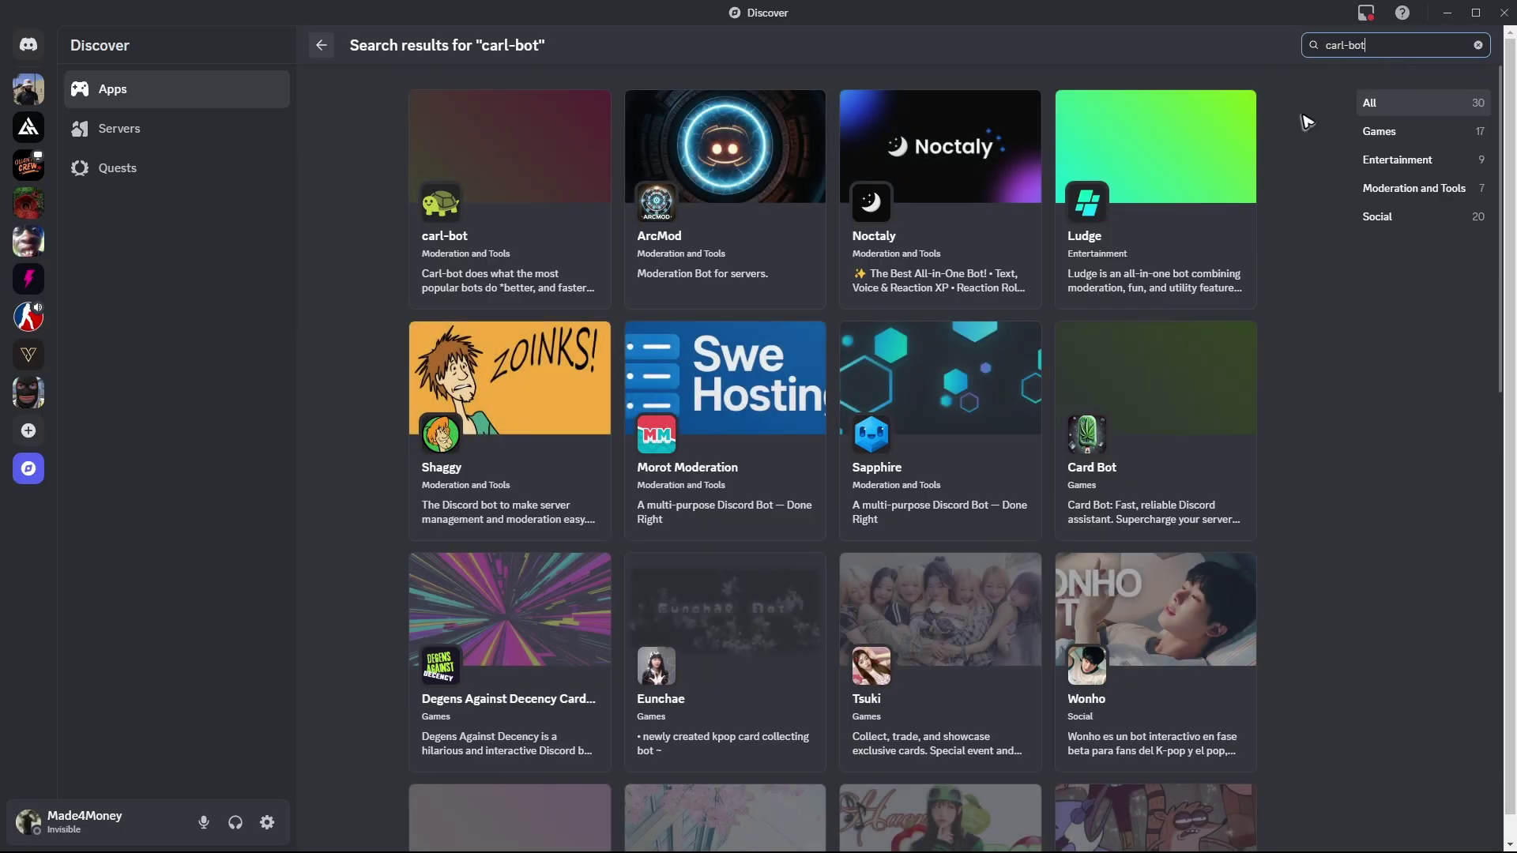
{"action": "left_click", "coordinate": [484, 189]}
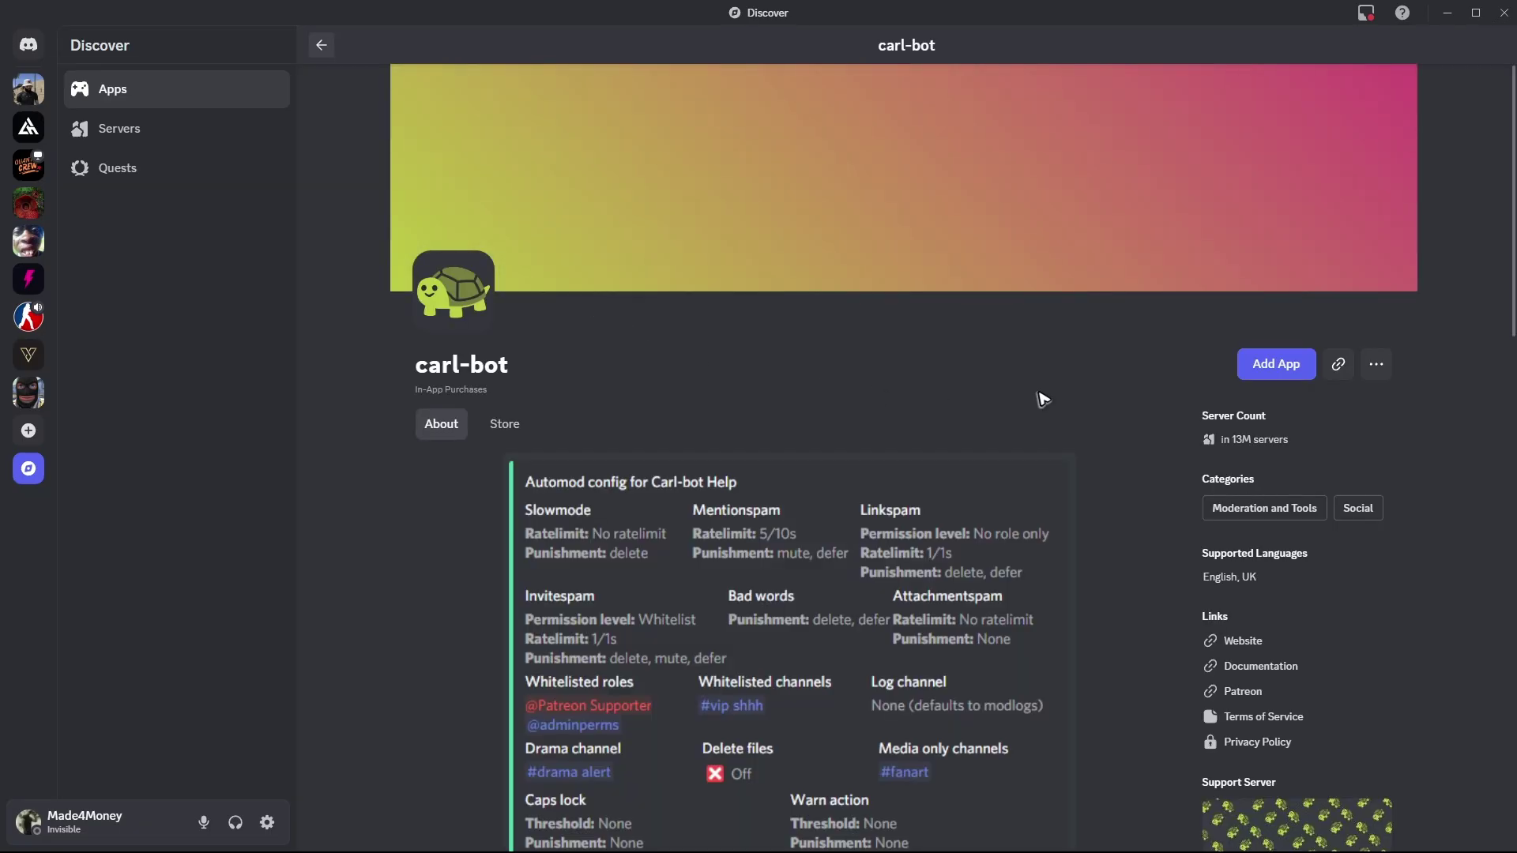
Add carl-bot to DASERVER, authorize all its requested permissions, and return to the server
{"action": "left_click", "coordinate": [1278, 366]}
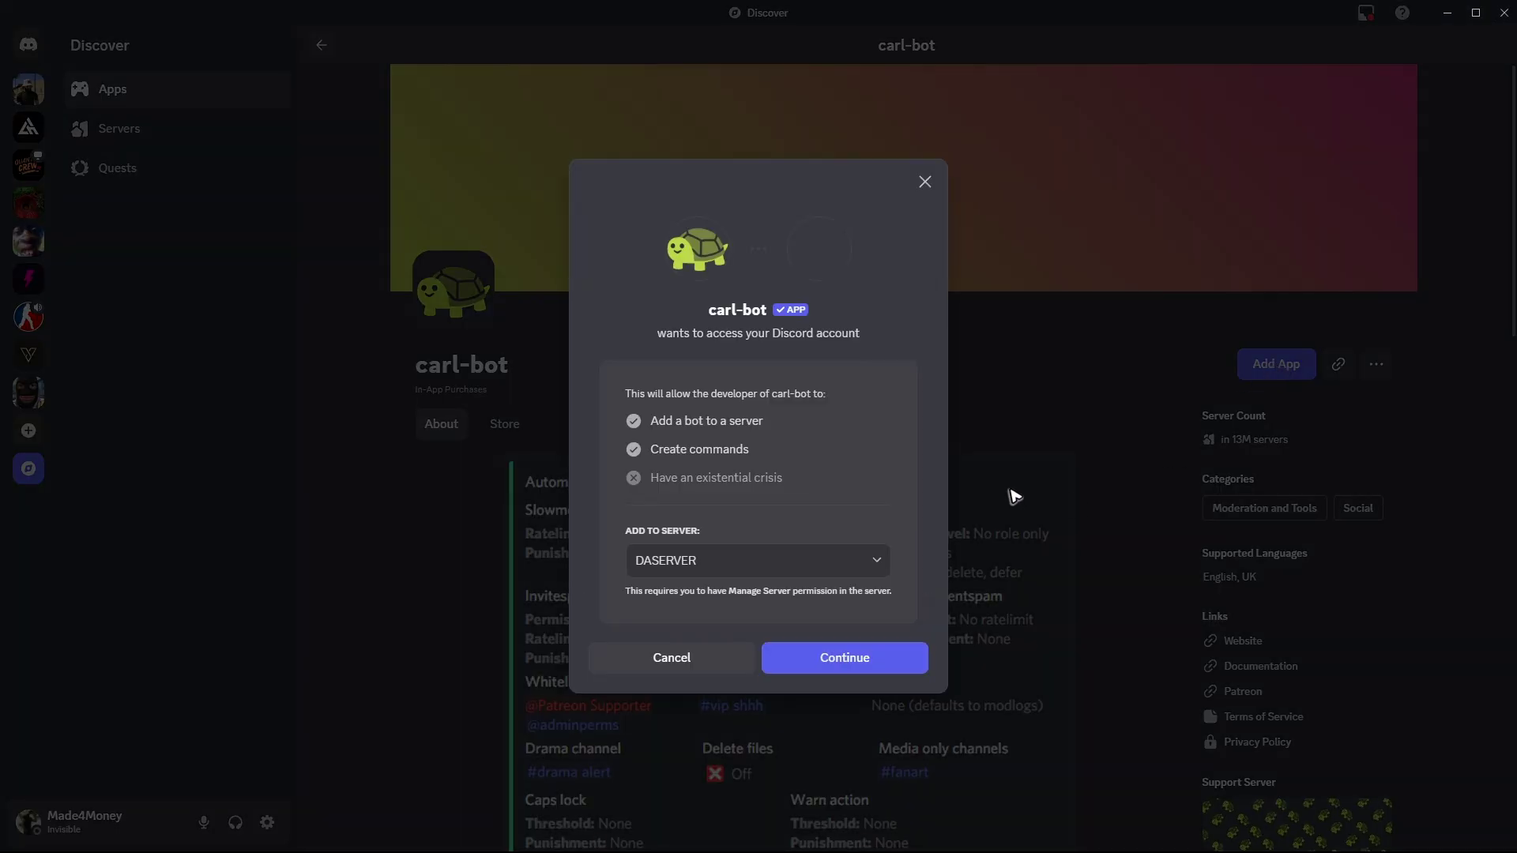
{"action": "left_click", "coordinate": [875, 662]}
{"action": "scroll", "coordinate": [847, 518], "scroll_direction": "down", "scroll_amount": 10}
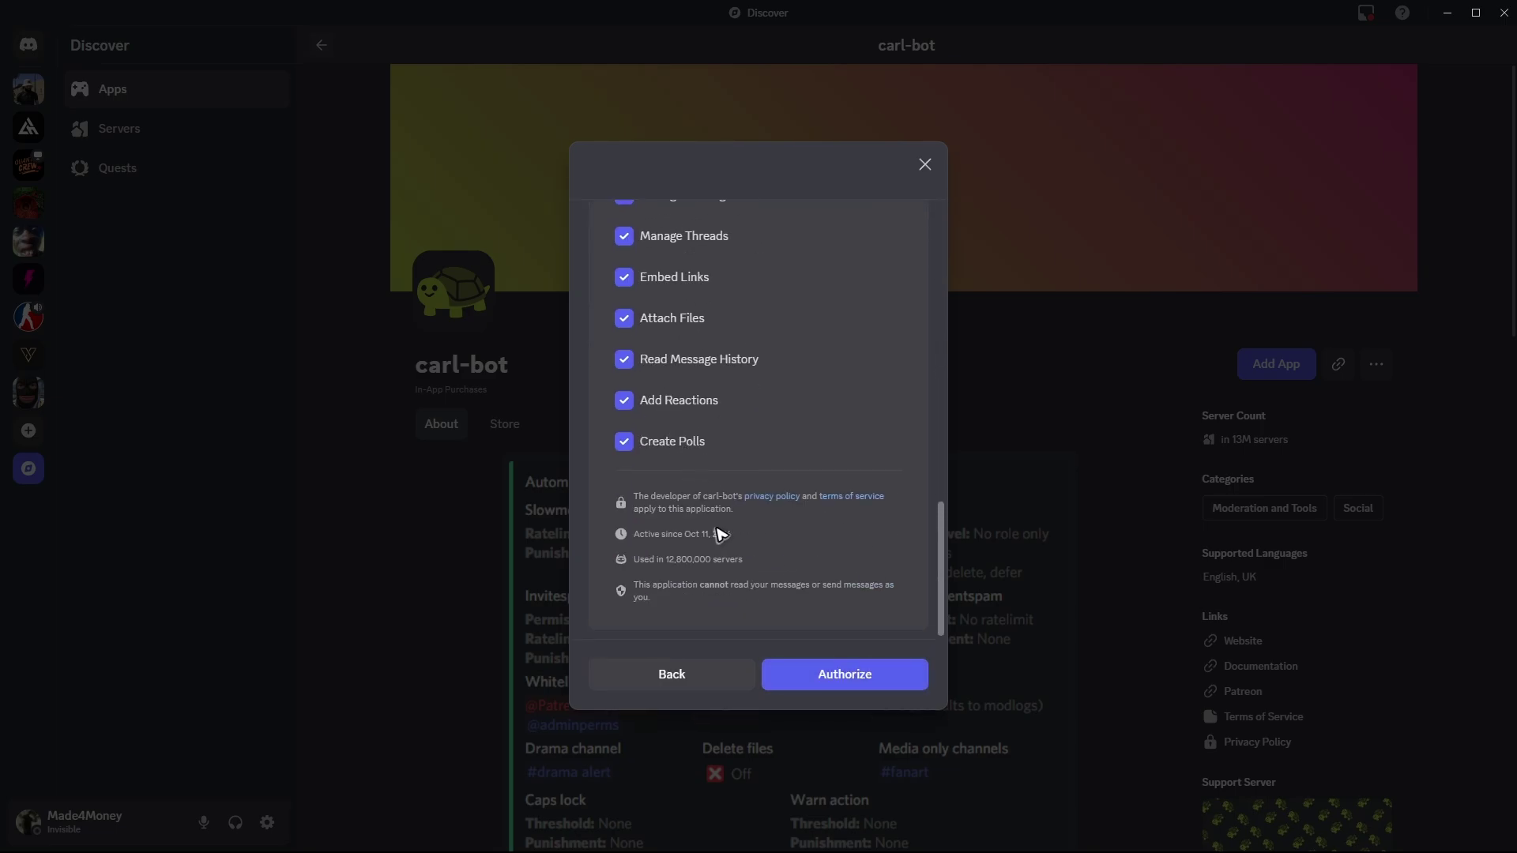
{"action": "left_click", "coordinate": [855, 685]}
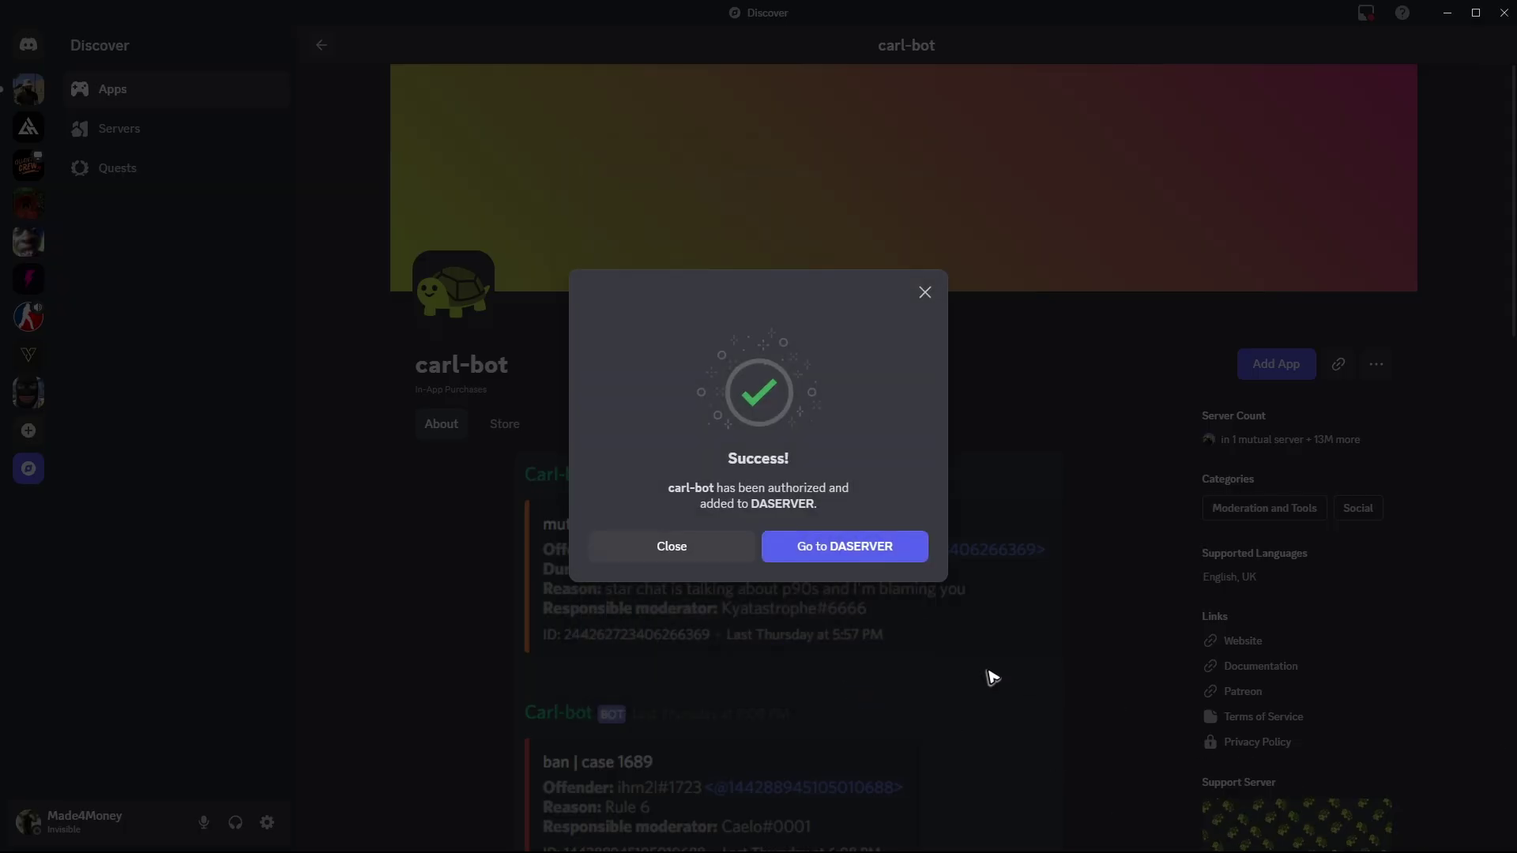
{"action": "left_click", "coordinate": [830, 557]}
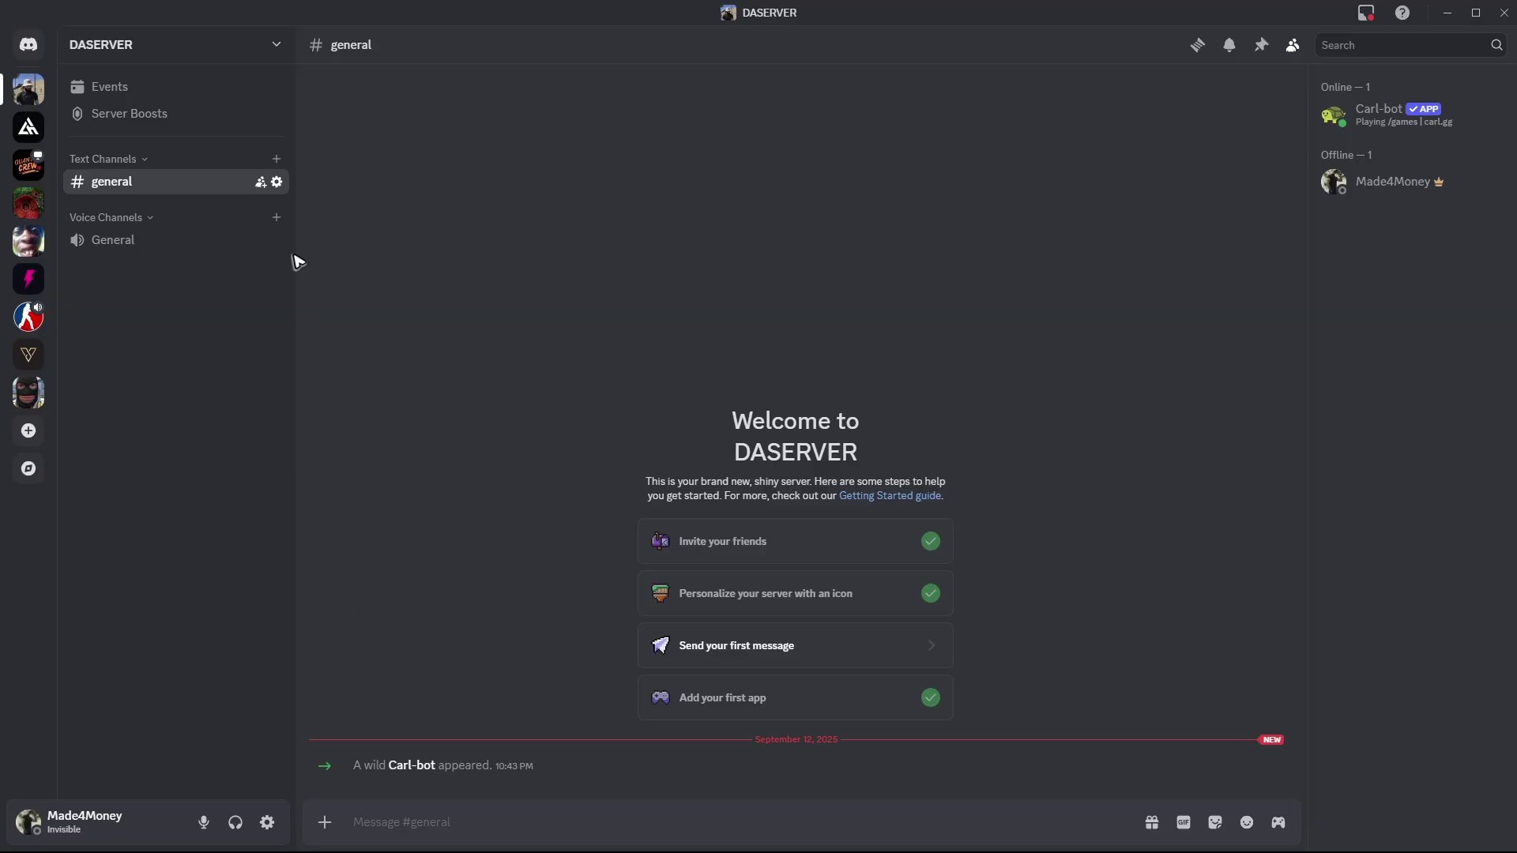
Review the carl-bot role's permissions in the server's role settings, switching Create Expressions off and back on
{"action": "left_click", "coordinate": [265, 51]}
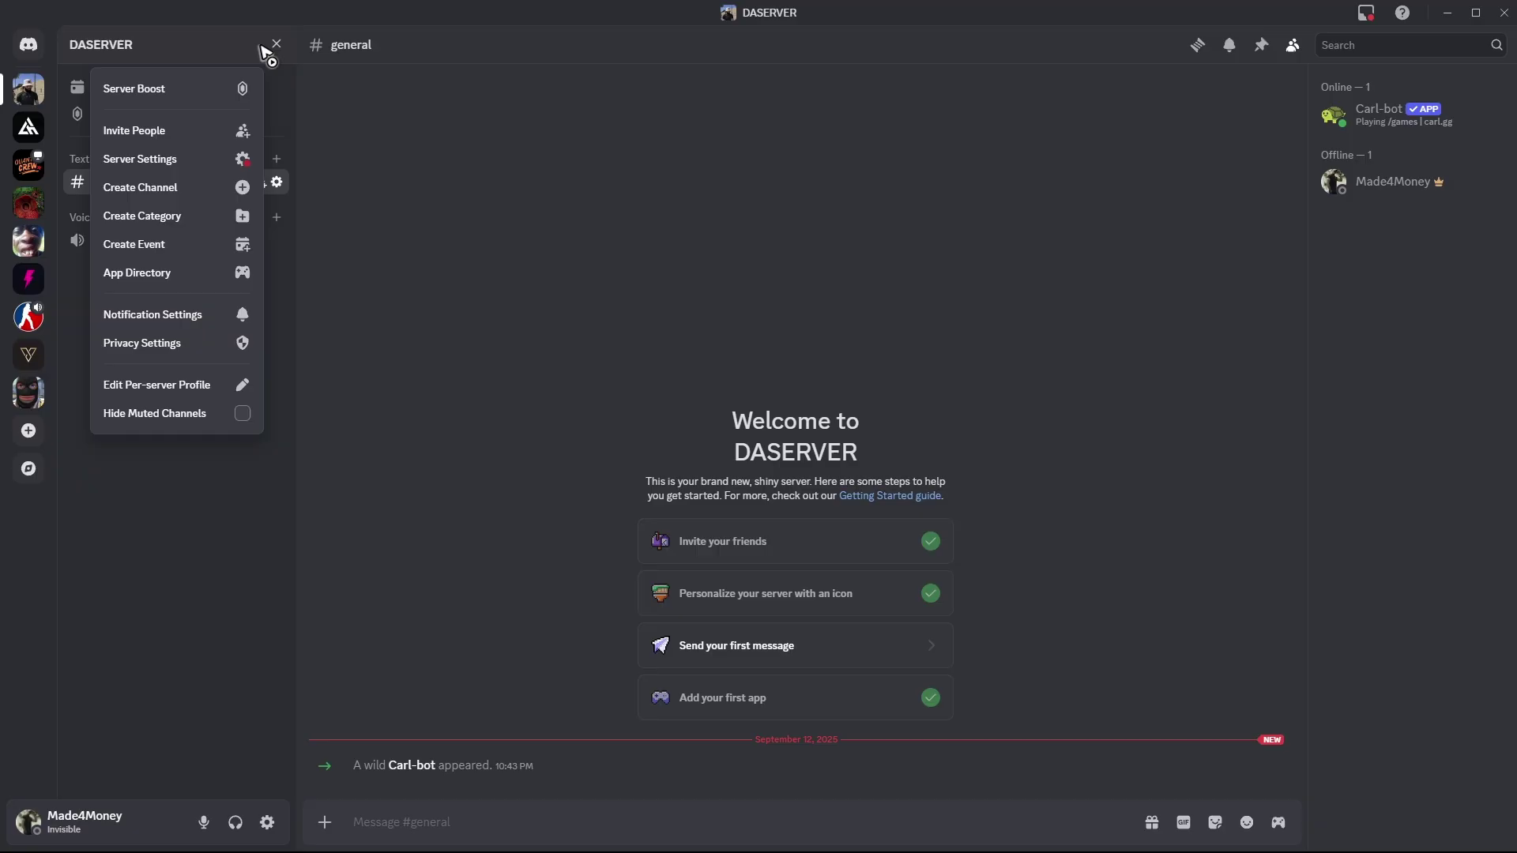
{"action": "left_click", "coordinate": [183, 161]}
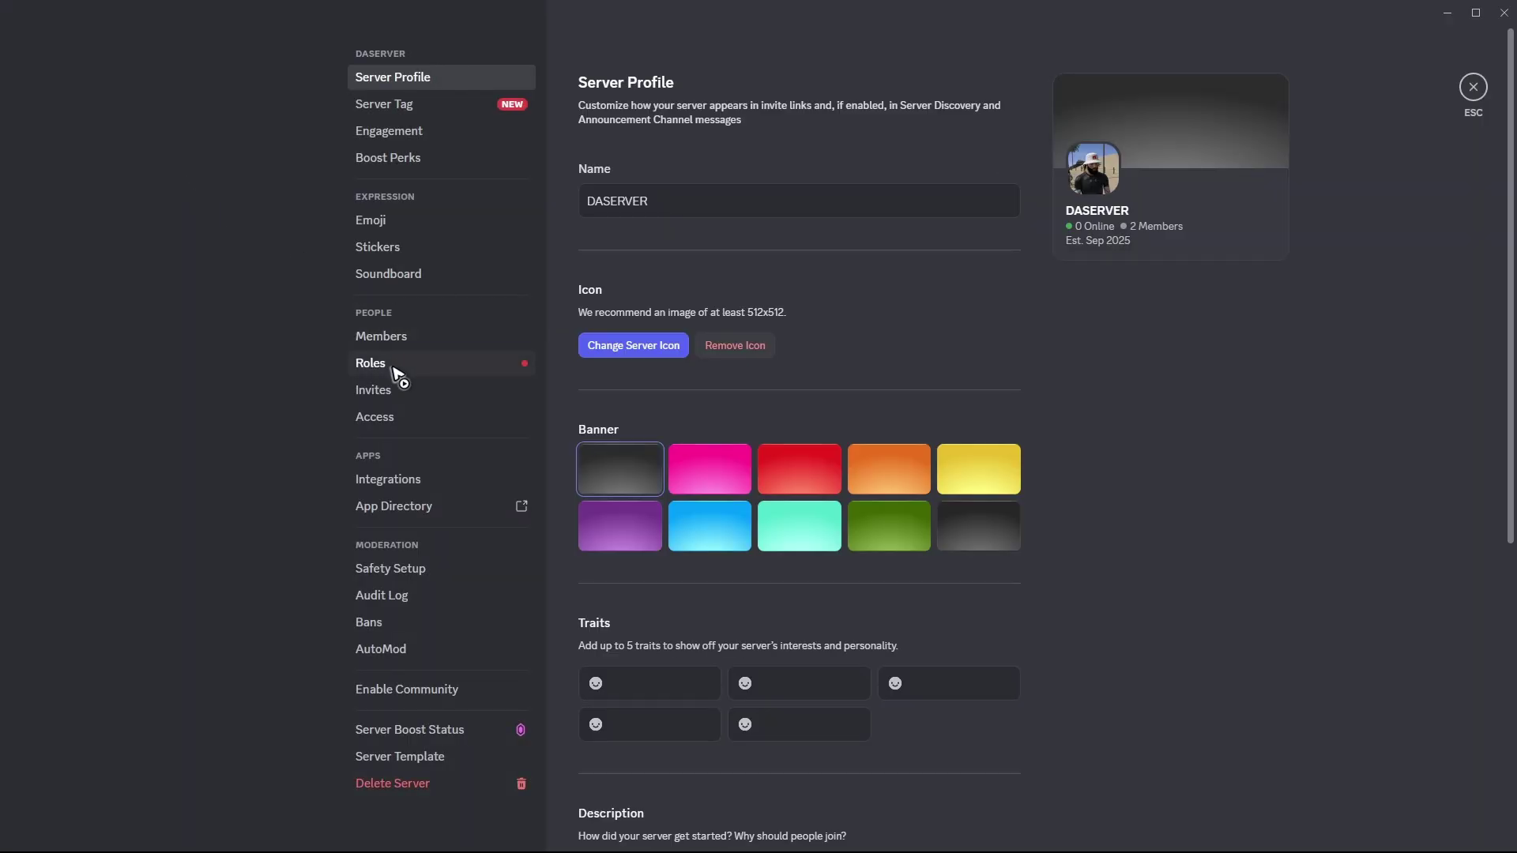
{"action": "left_click", "coordinate": [395, 373]}
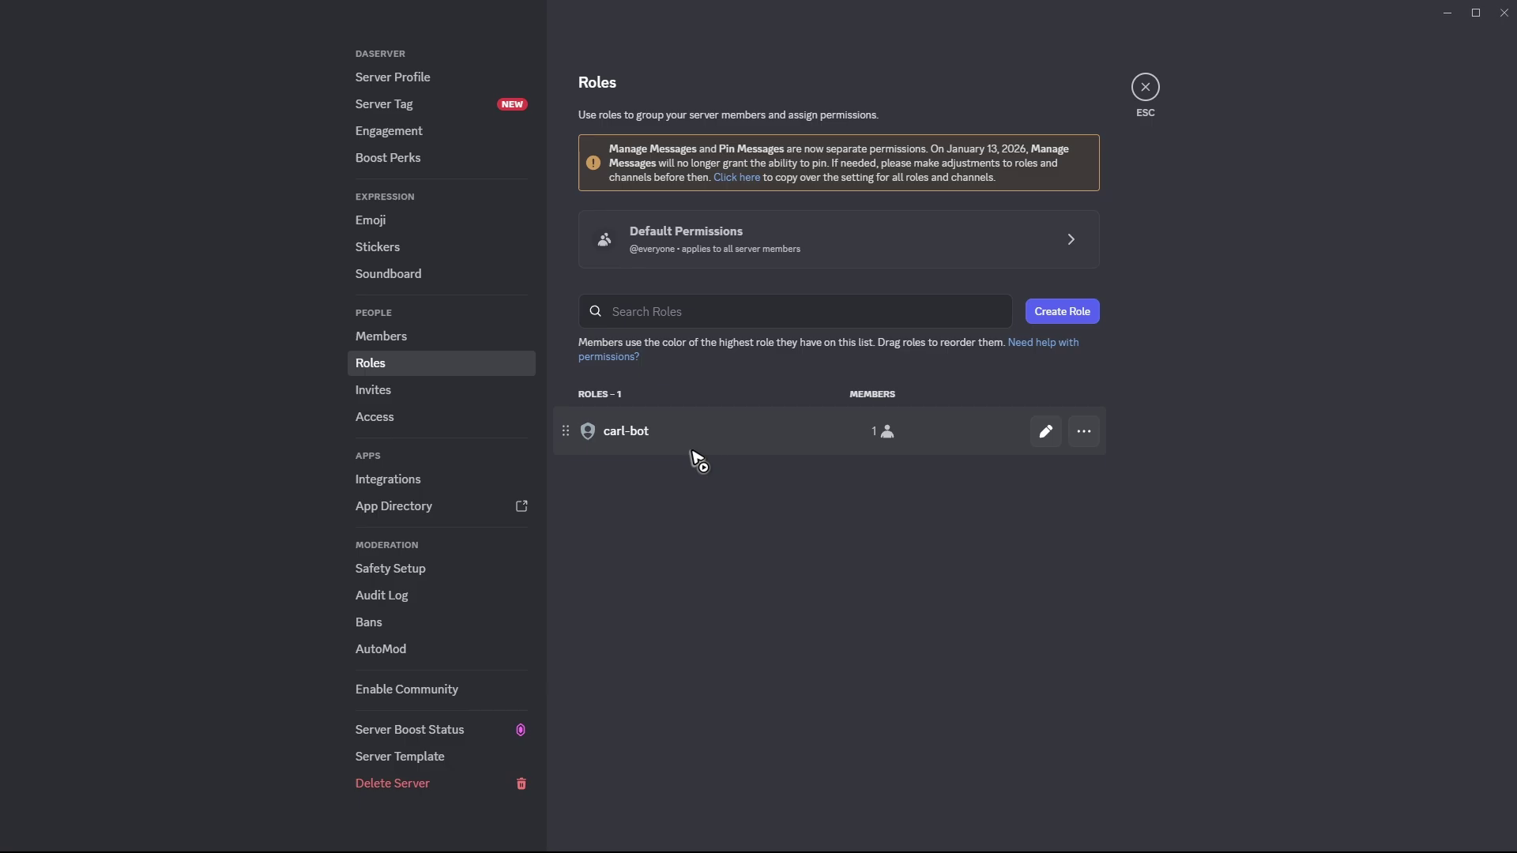
{"action": "left_click", "coordinate": [1046, 433]}
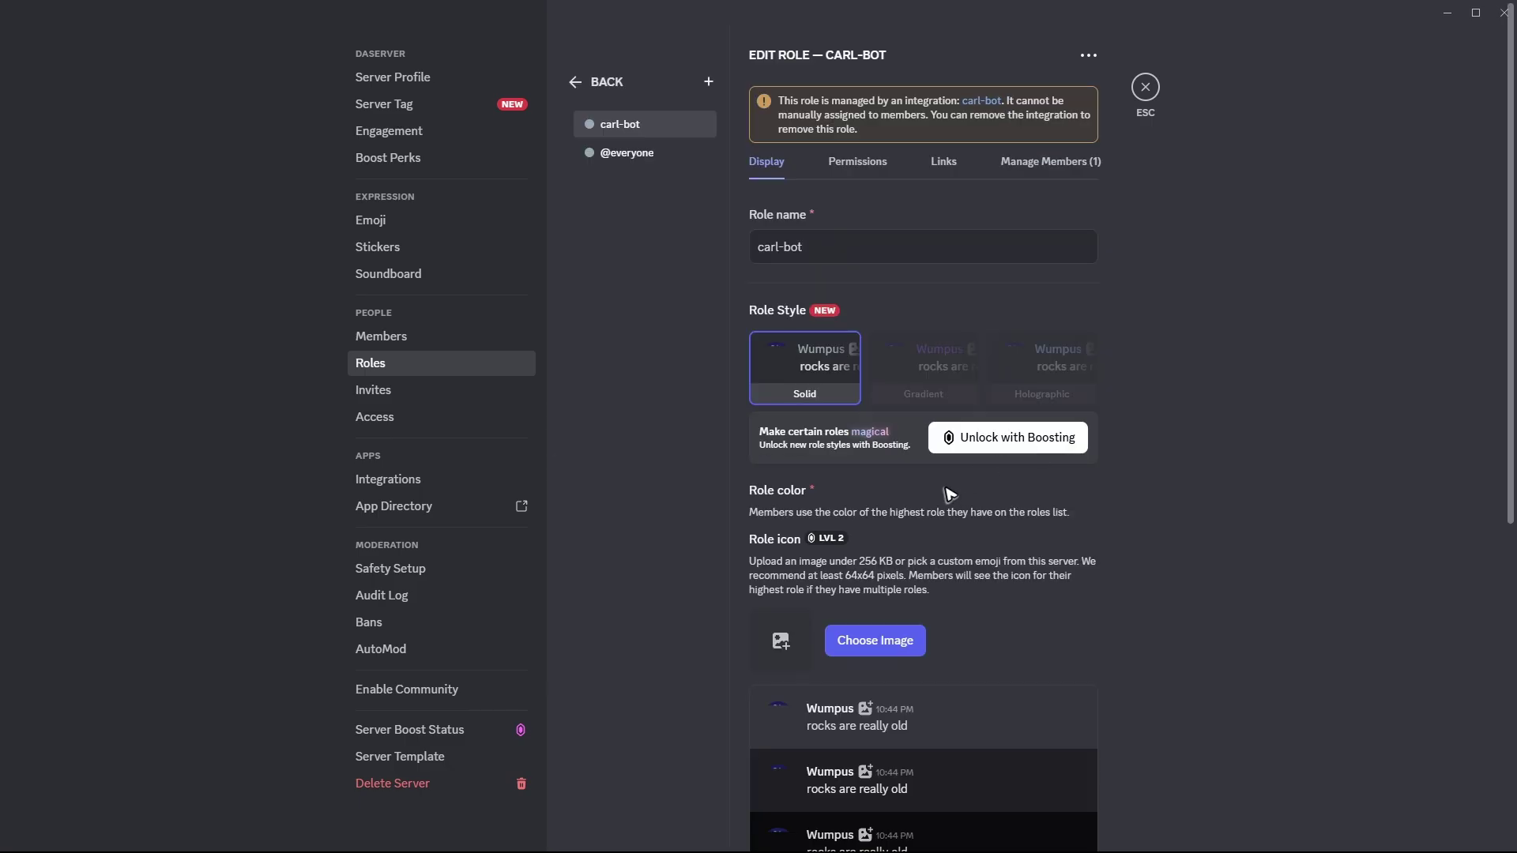
{"action": "left_click", "coordinate": [852, 163]}
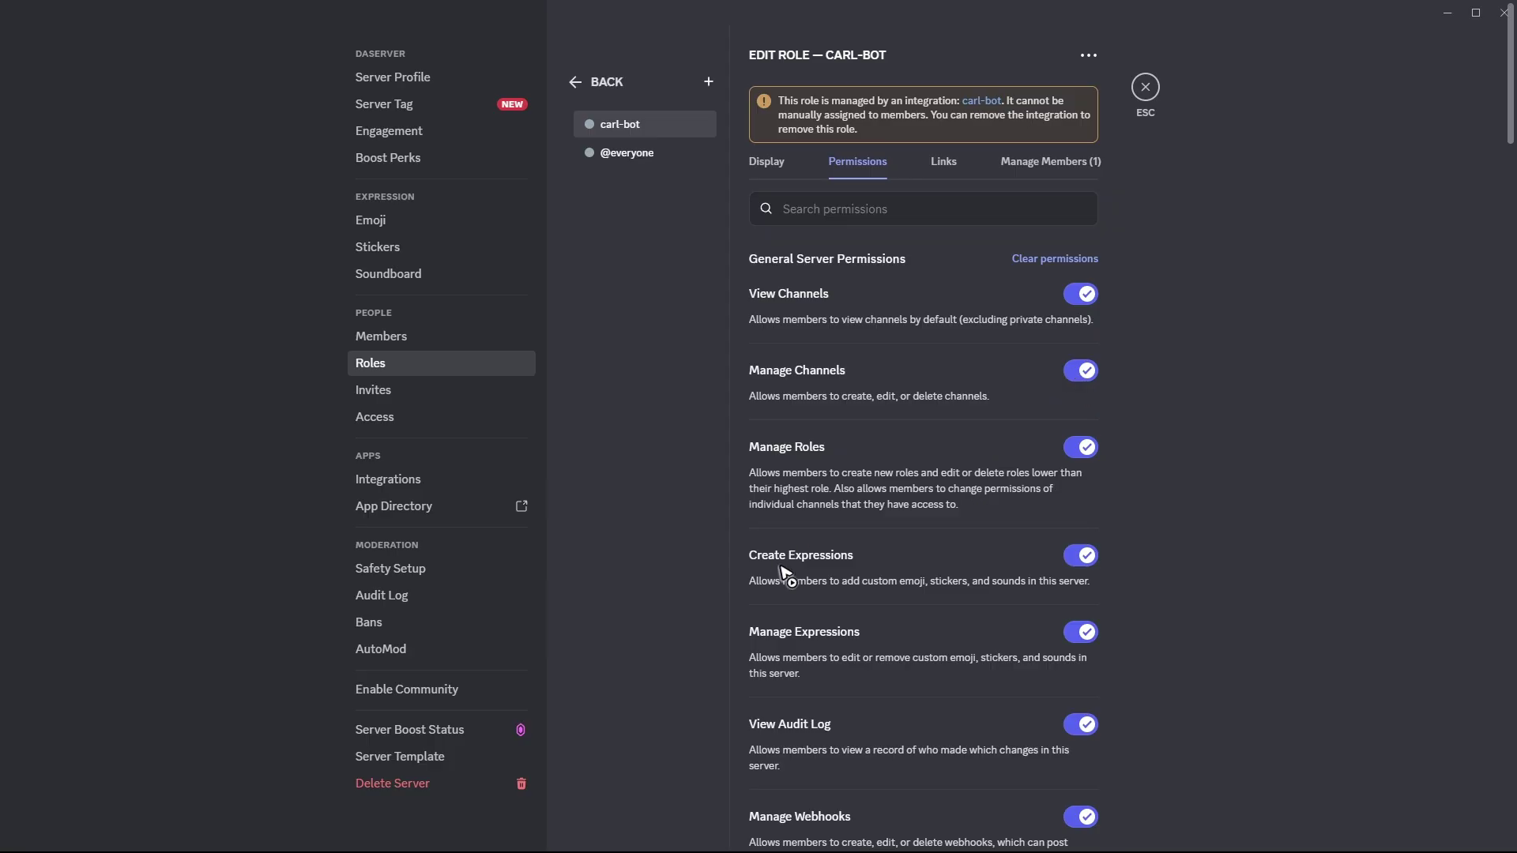
{"action": "left_click", "coordinate": [1081, 556]}
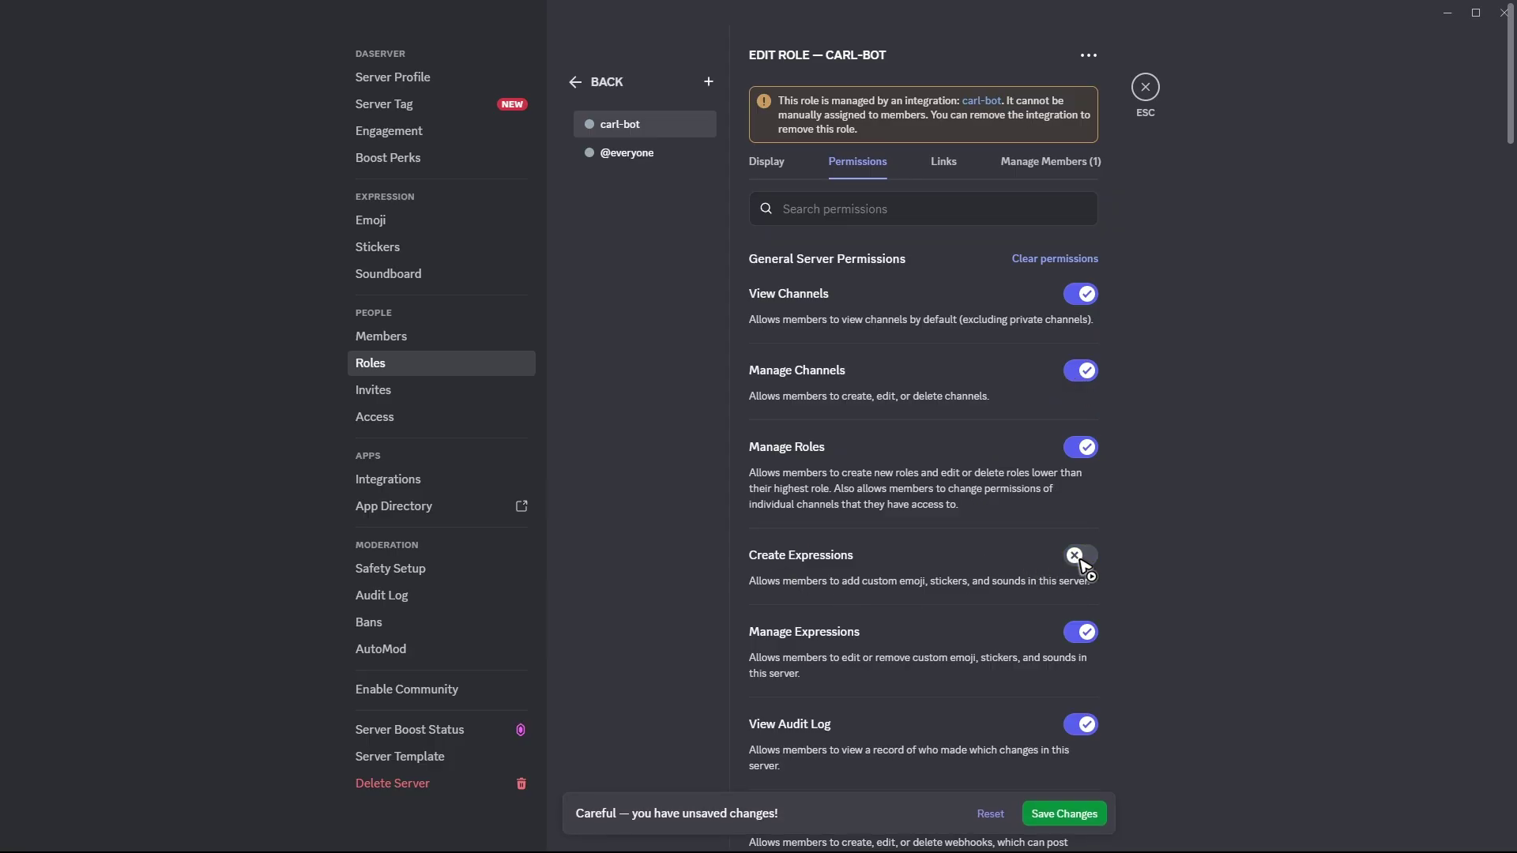
{"action": "left_click", "coordinate": [1081, 558]}
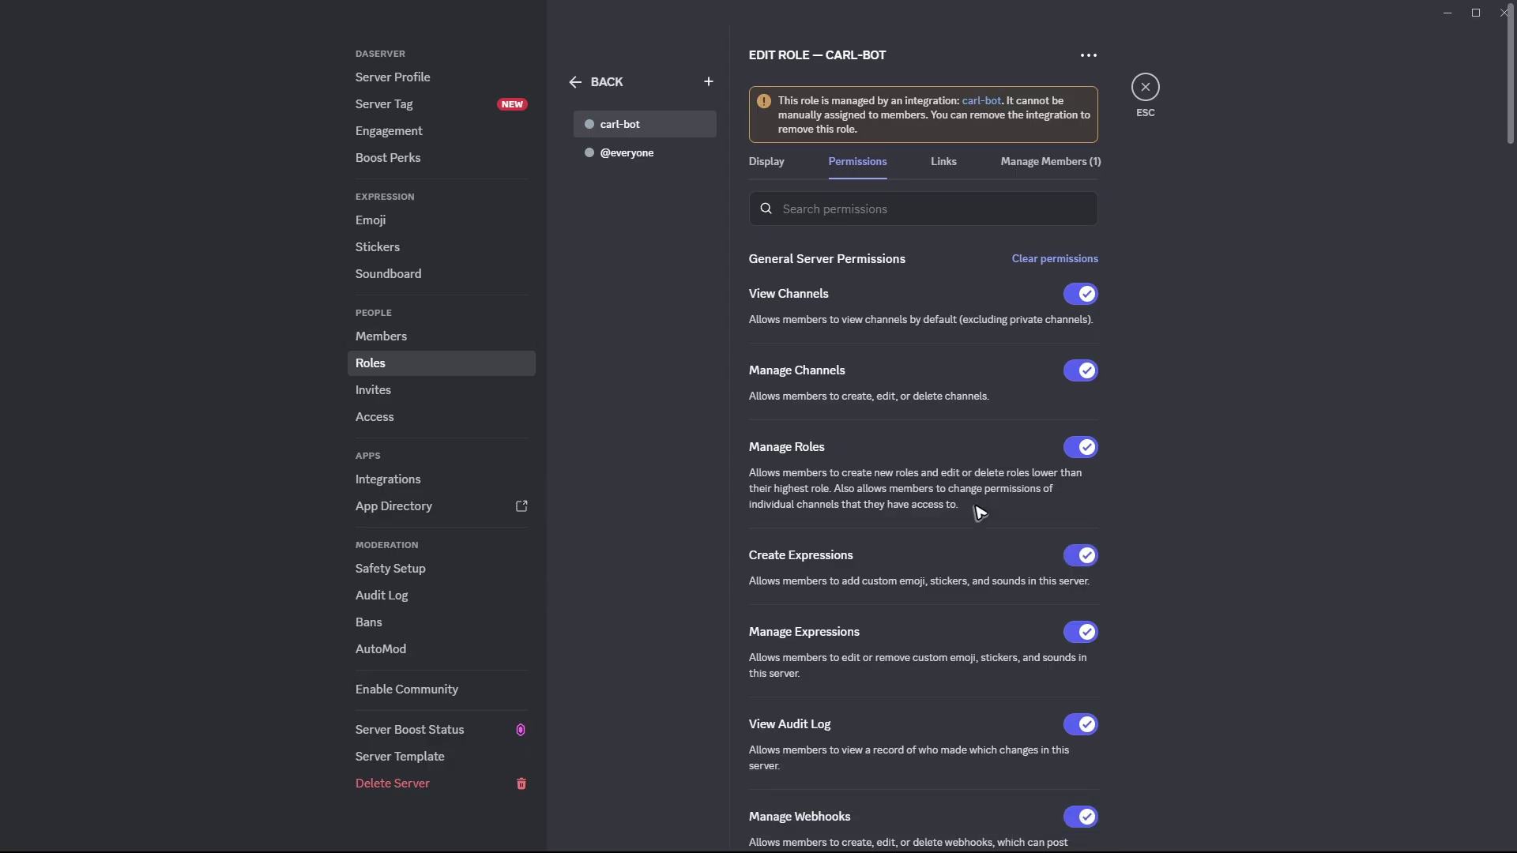
Create a new server role named "The Boss"
{"action": "left_click", "coordinate": [710, 84]}
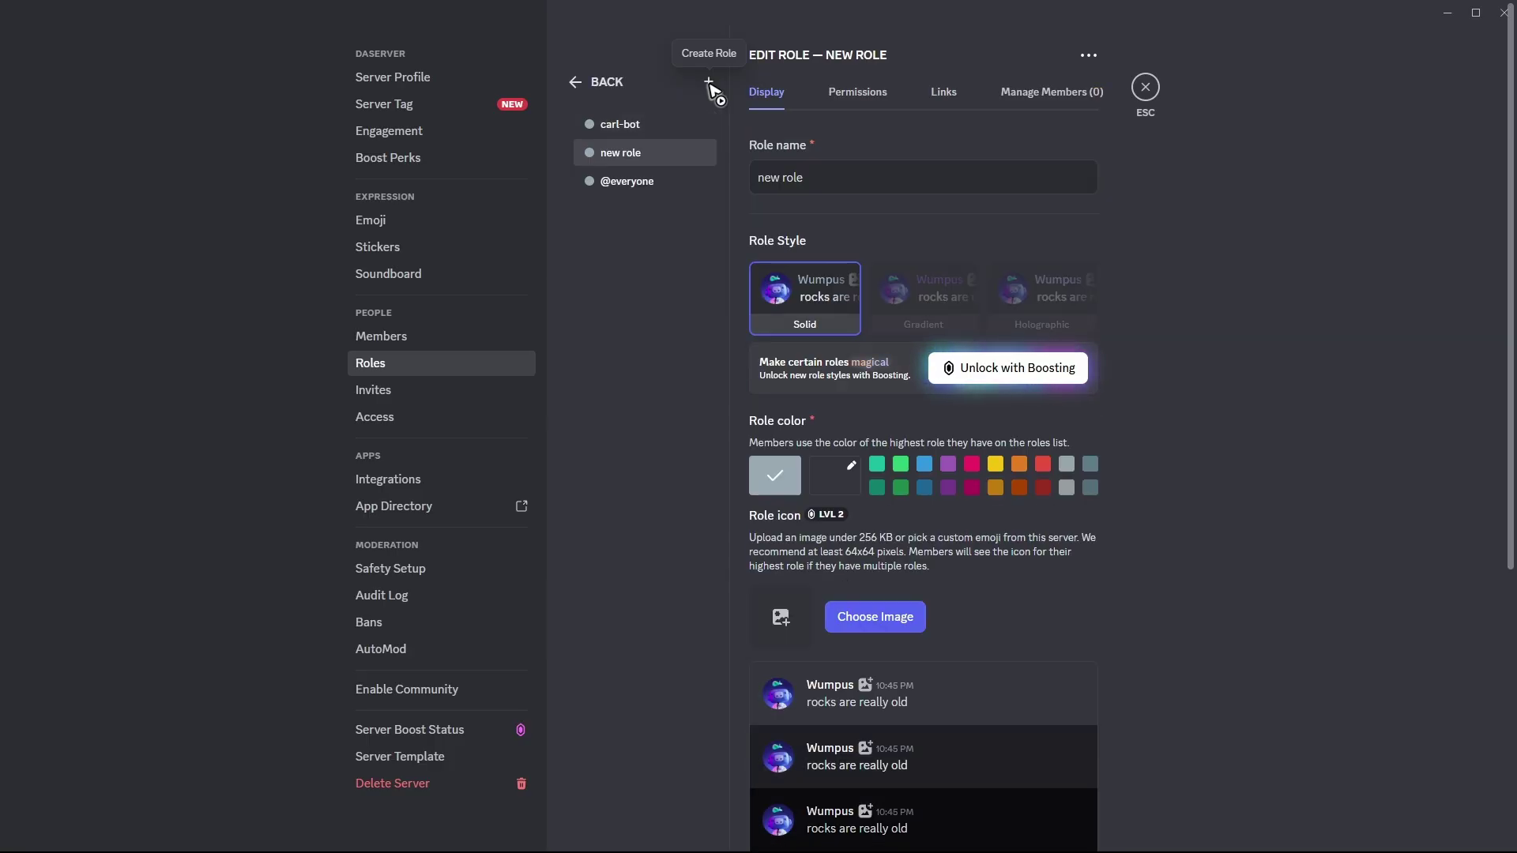
{"action": "triple_click", "coordinate": [891, 183]}
{"action": "type", "text": "The Boss"}
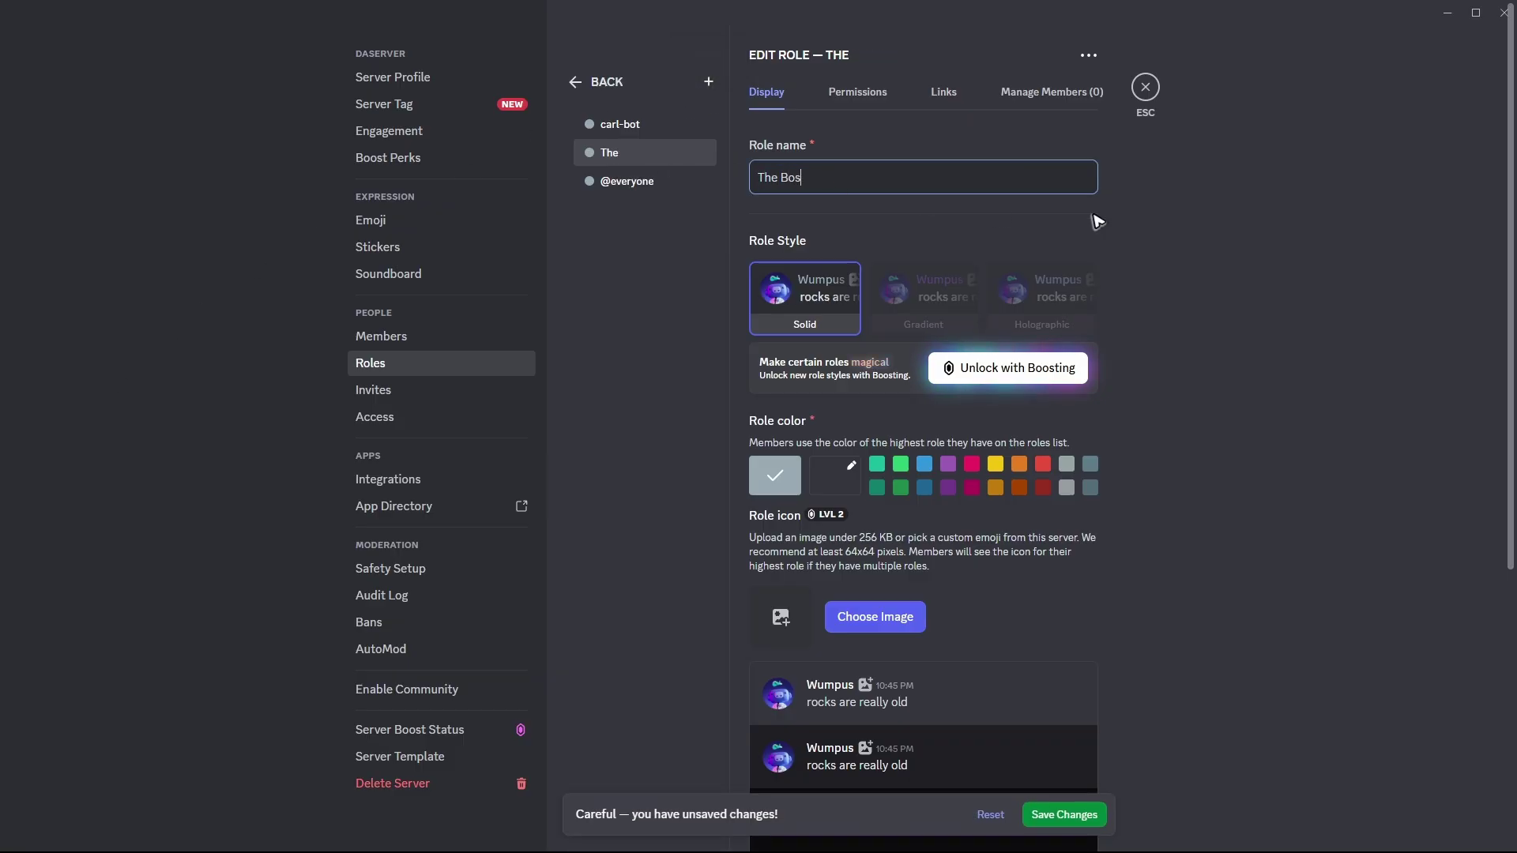
{"action": "left_click", "coordinate": [1136, 236]}
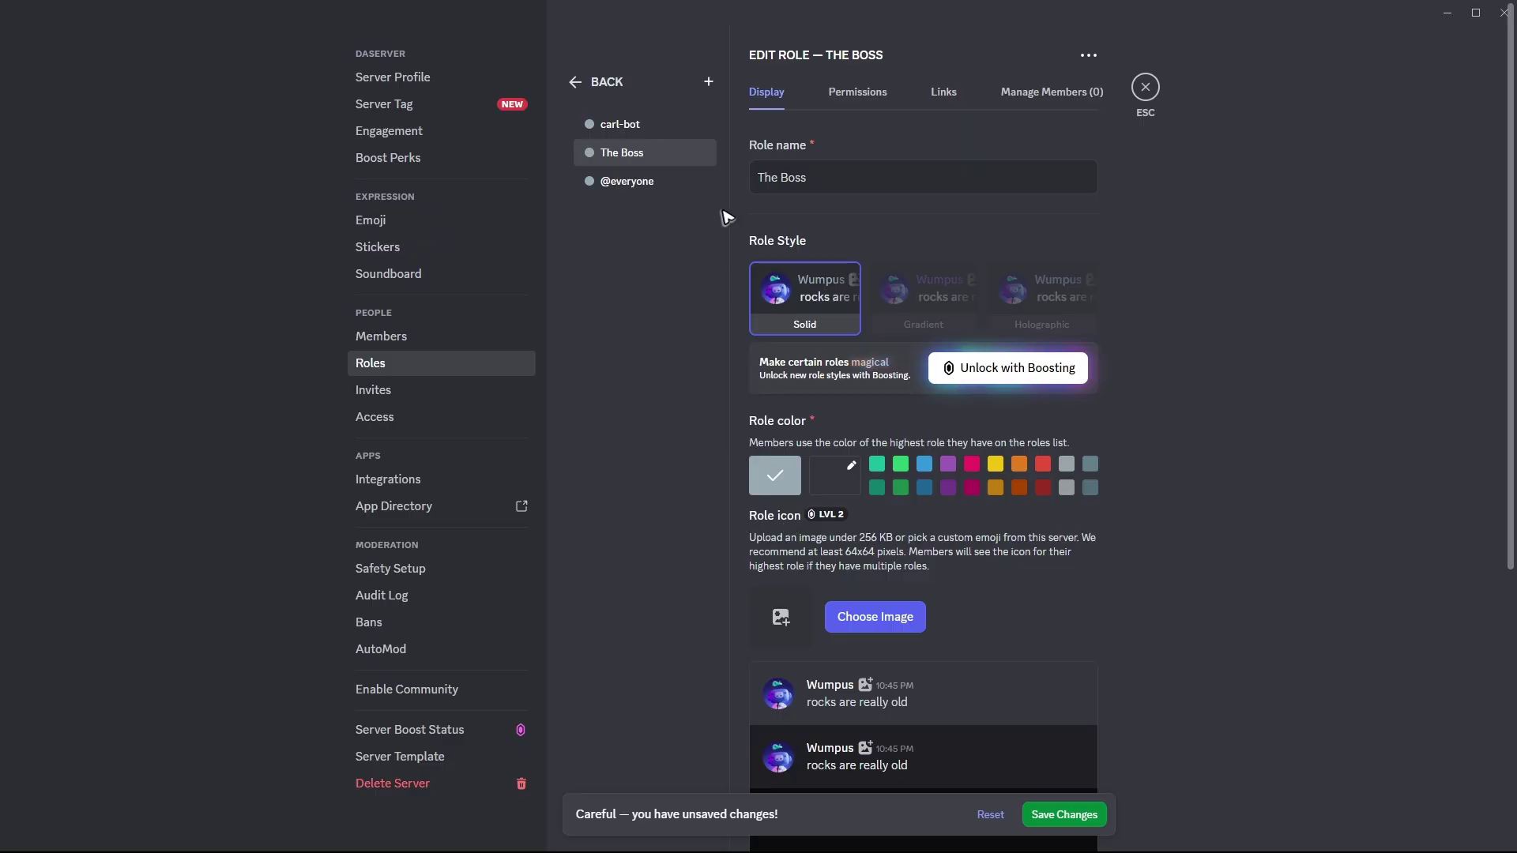
Create another role named "Zababy", save the changes, and return to the roles list
{"action": "left_click", "coordinate": [709, 81]}
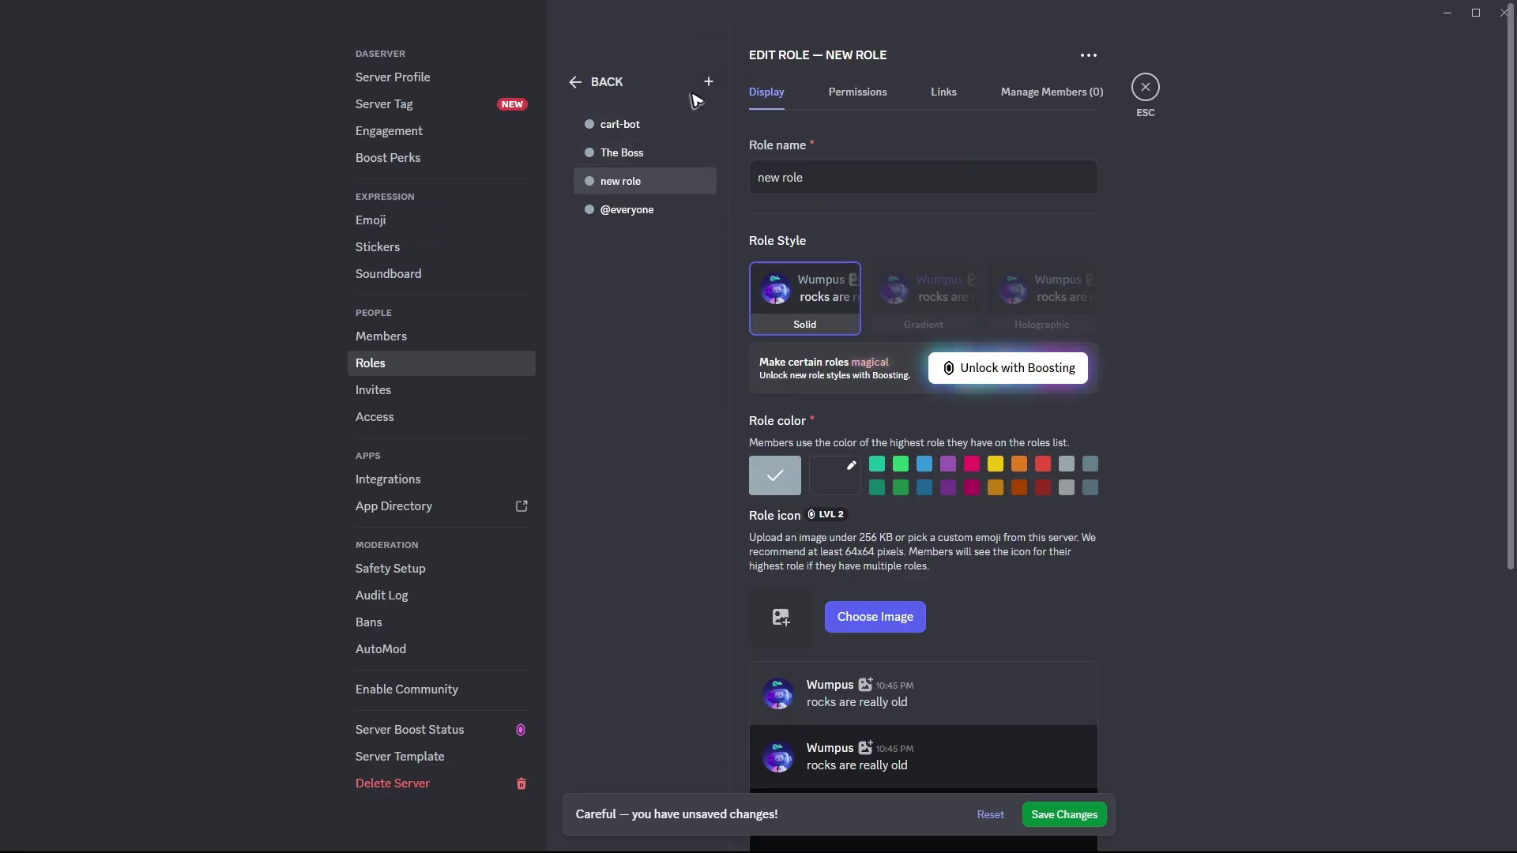
{"action": "type", "text": "Zababy"}
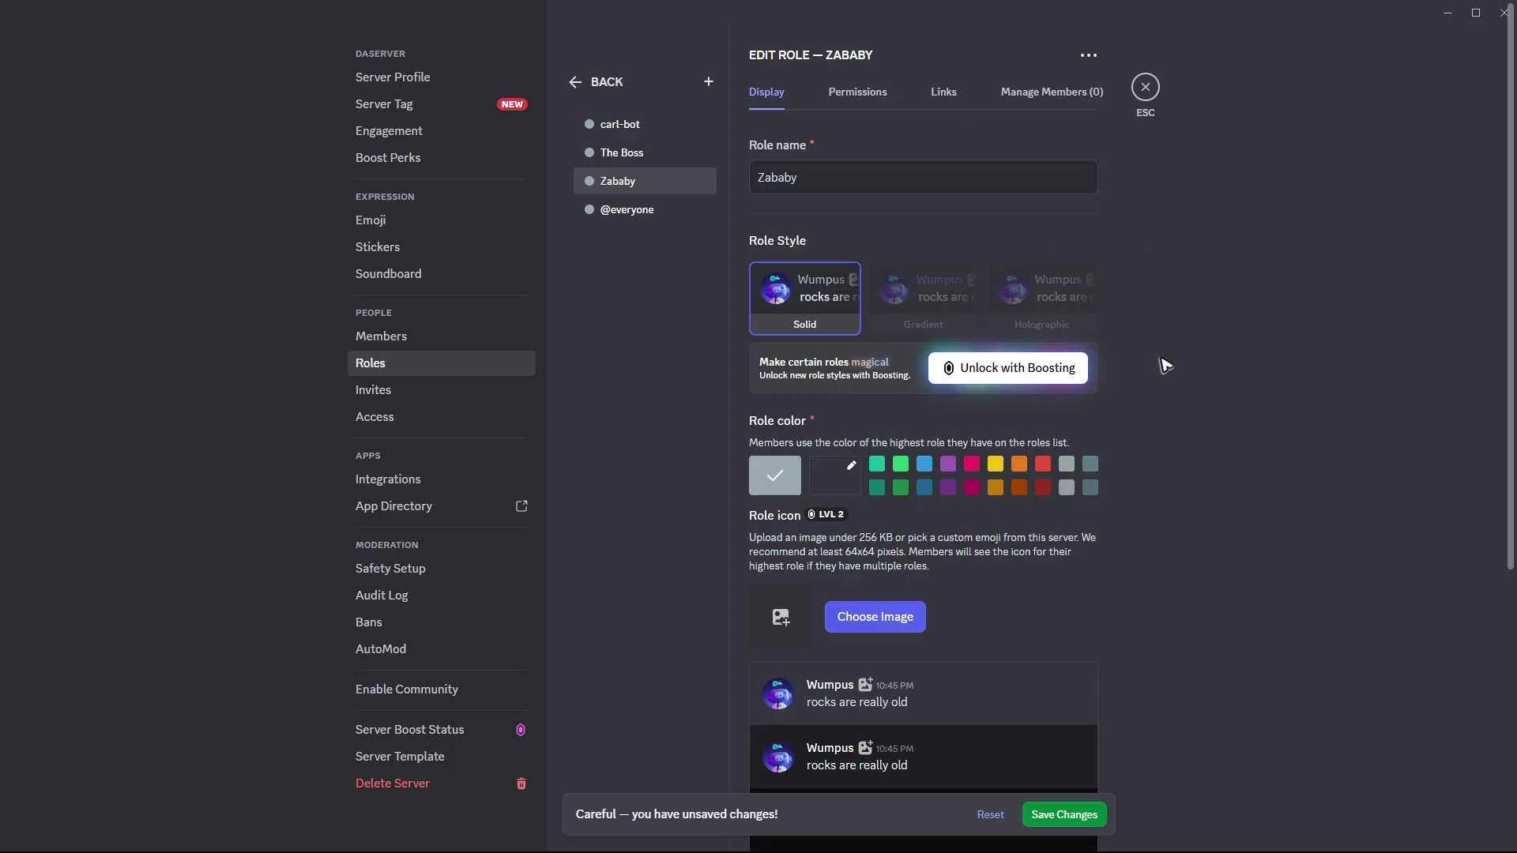
{"action": "left_click", "coordinate": [1092, 815]}
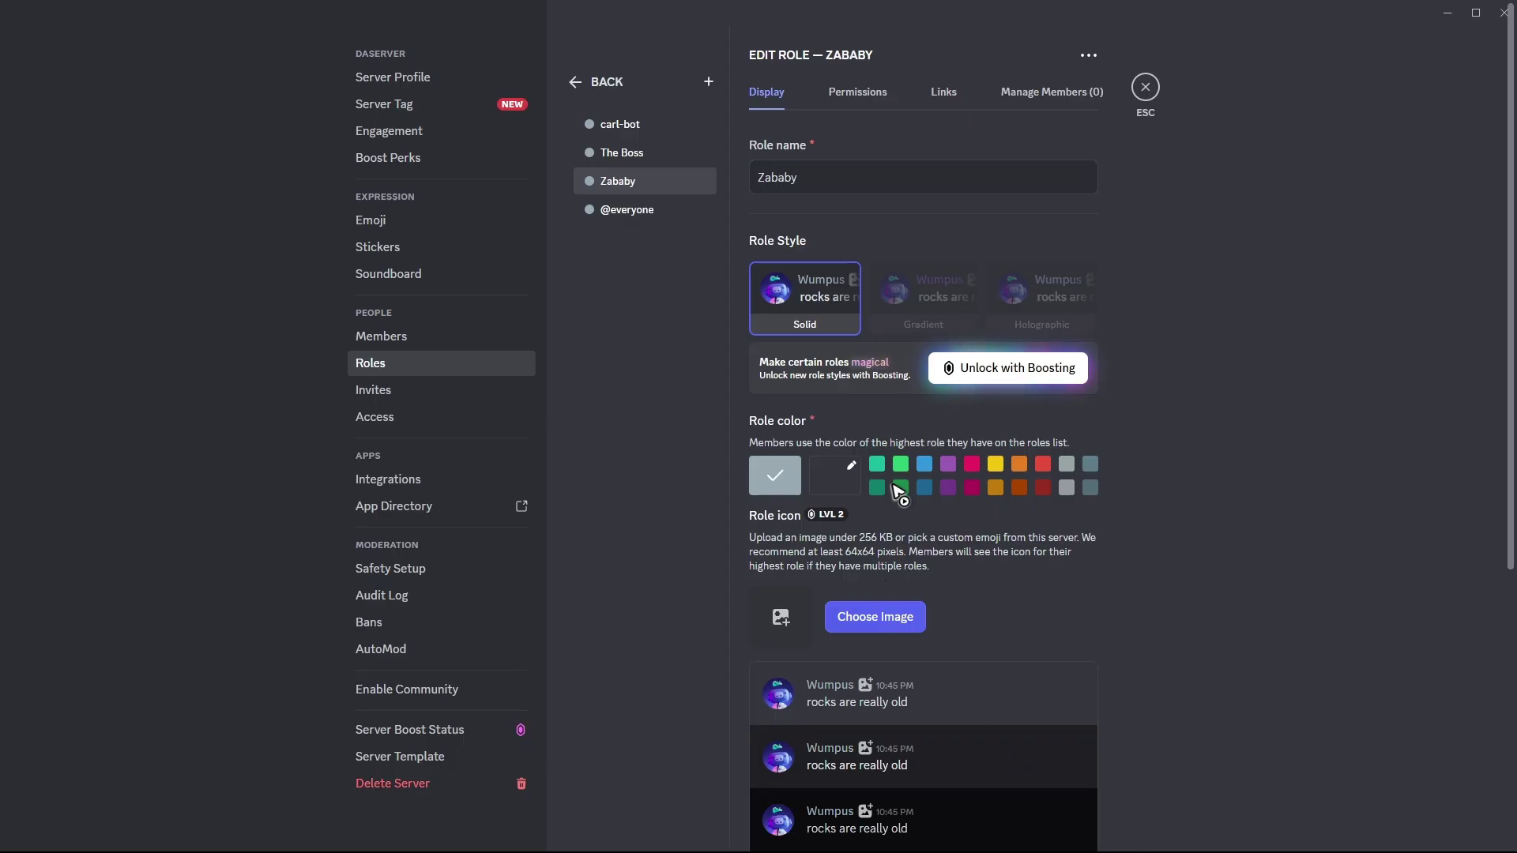
{"action": "left_click", "coordinate": [594, 83]}
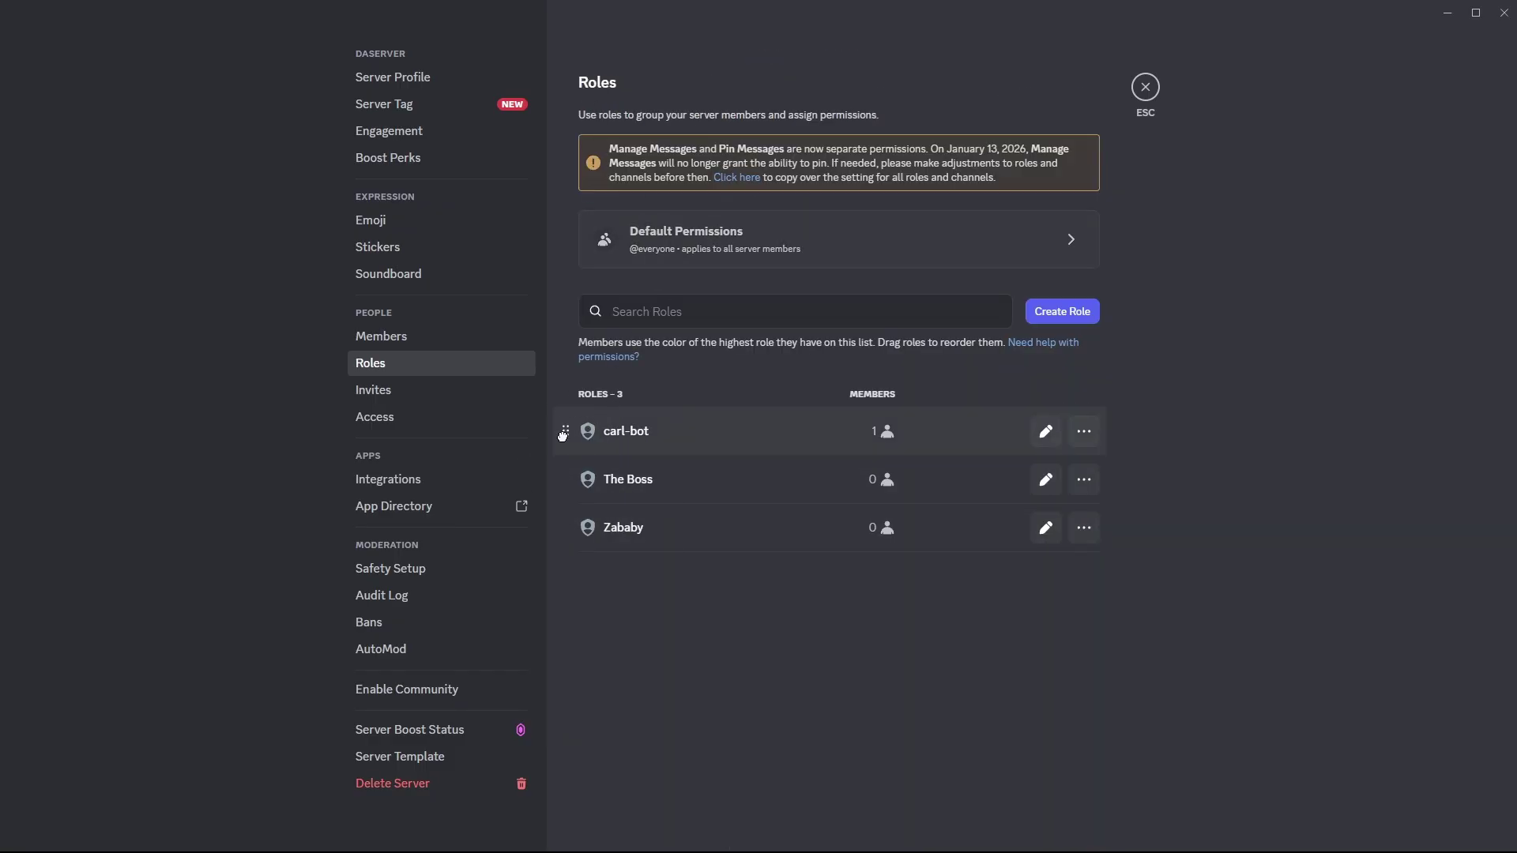
Set the role color of The Boss to dark pink and save the change
{"action": "left_click_drag", "start_coordinate": [563, 437], "coordinate": [705, 537]}
{"action": "left_click", "coordinate": [1046, 480]}
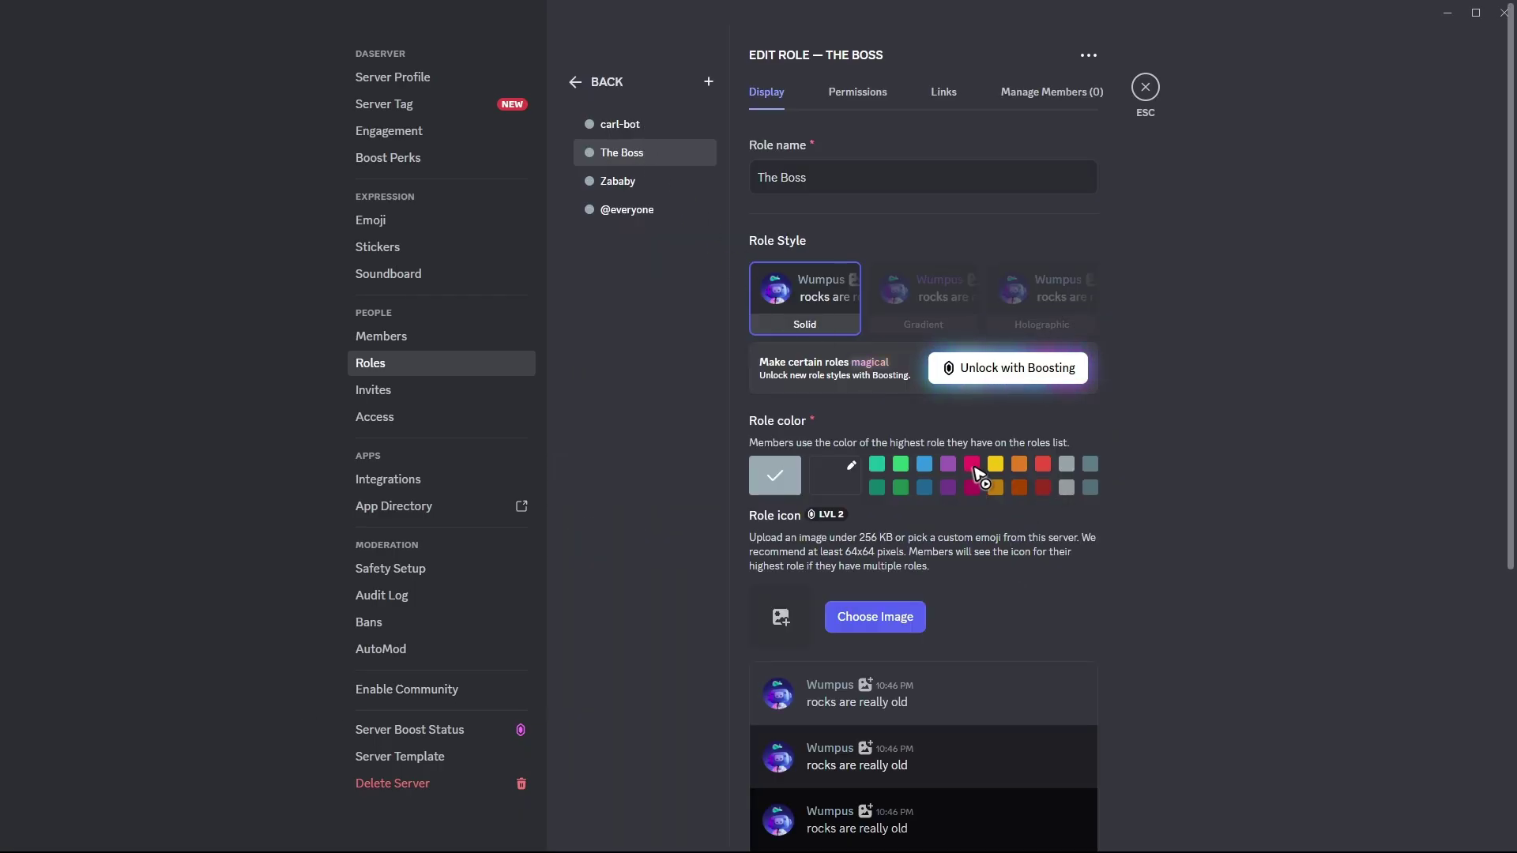
{"action": "left_click", "coordinate": [972, 488]}
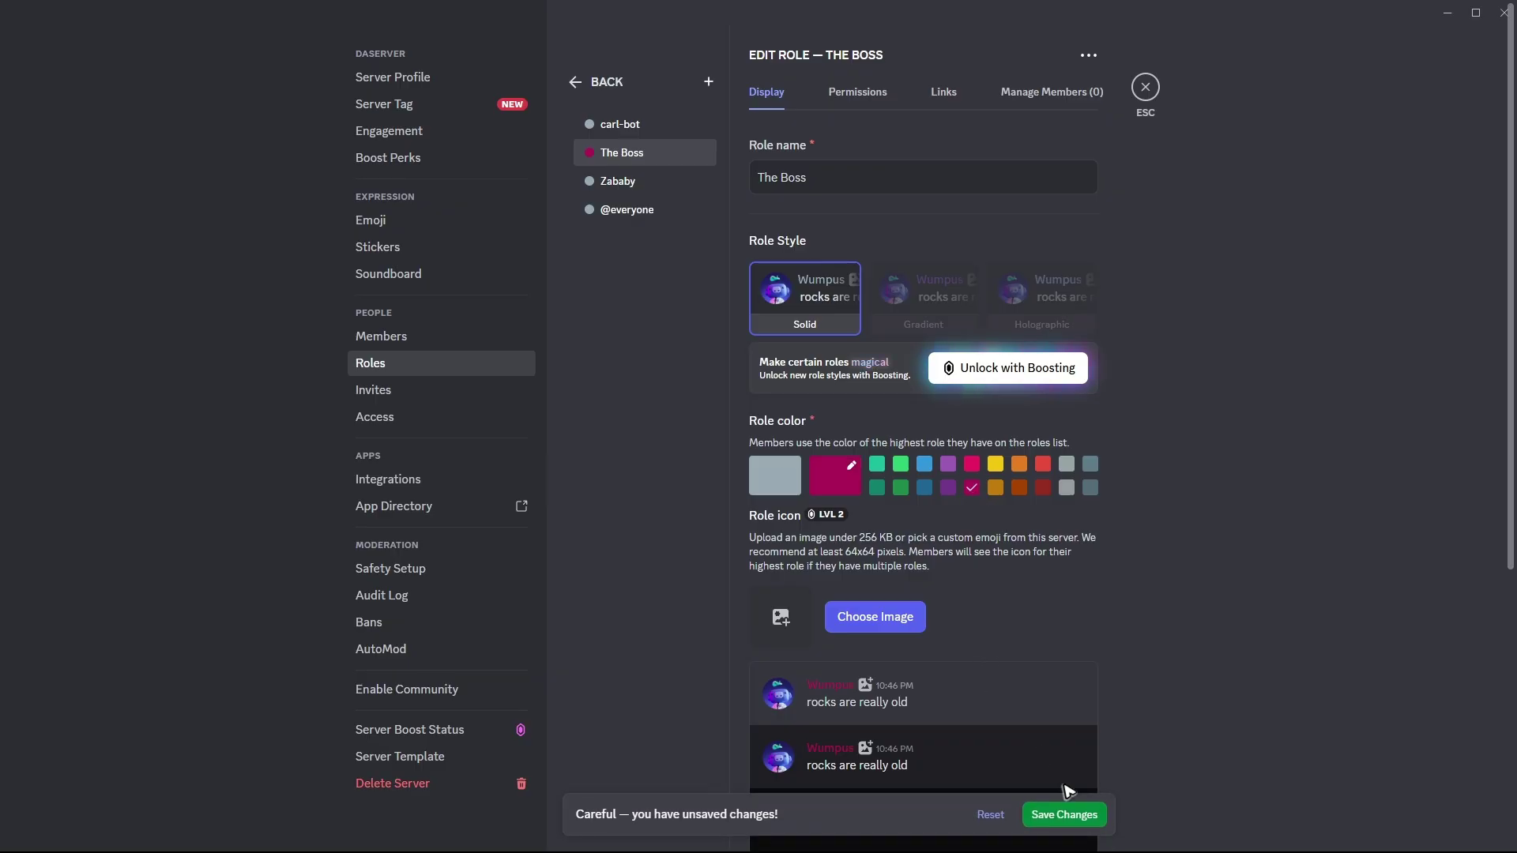
{"action": "left_click", "coordinate": [1076, 819]}
Set the Zababy role's color to light blue, save the change, and leave the server settings
{"action": "left_click", "coordinate": [620, 184]}
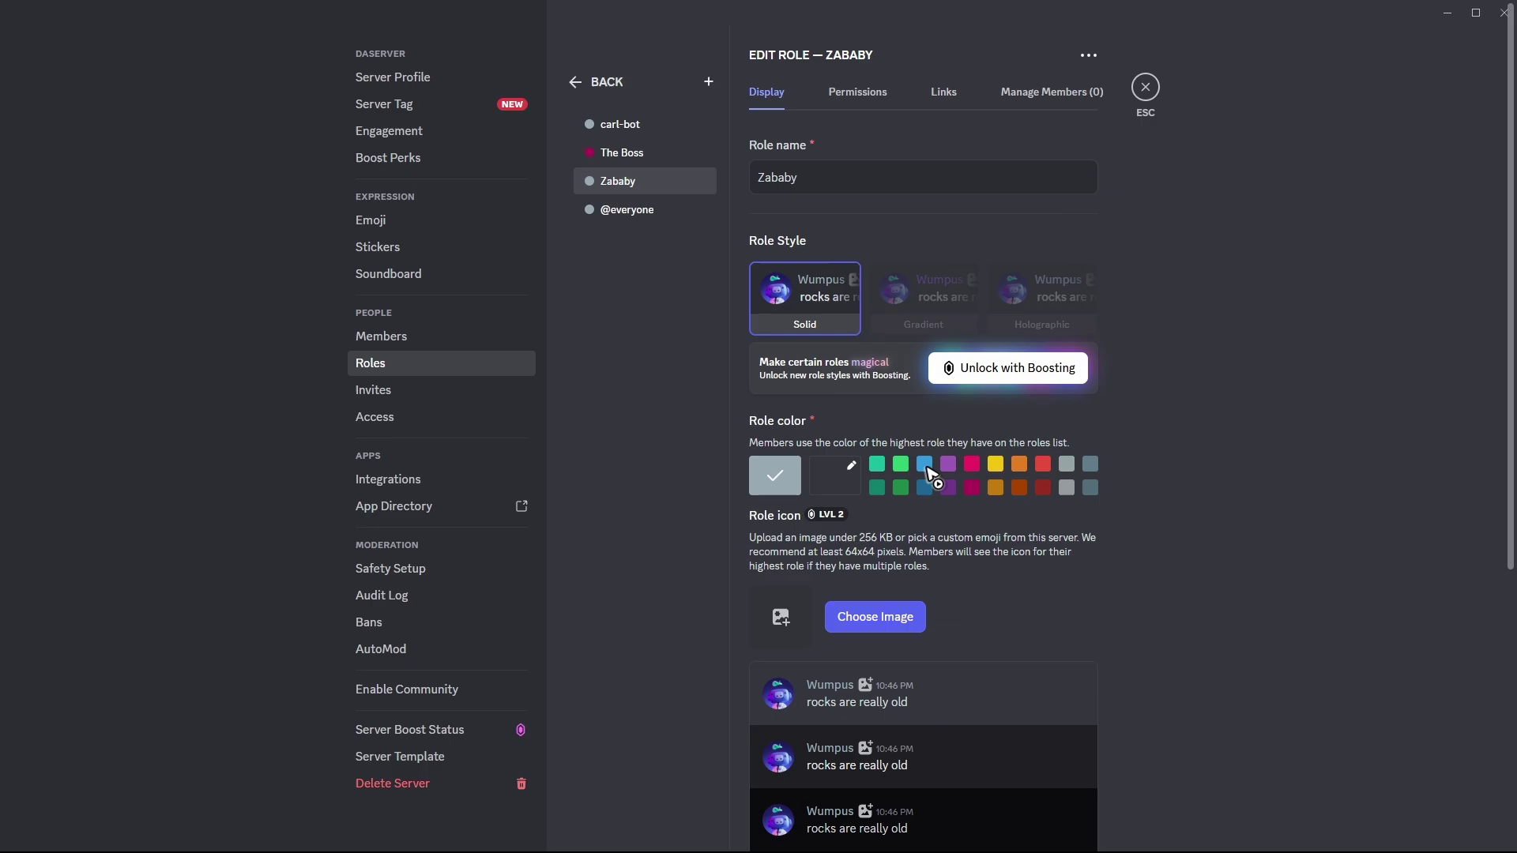
{"action": "left_click", "coordinate": [924, 464]}
{"action": "left_click", "coordinate": [1076, 810]}
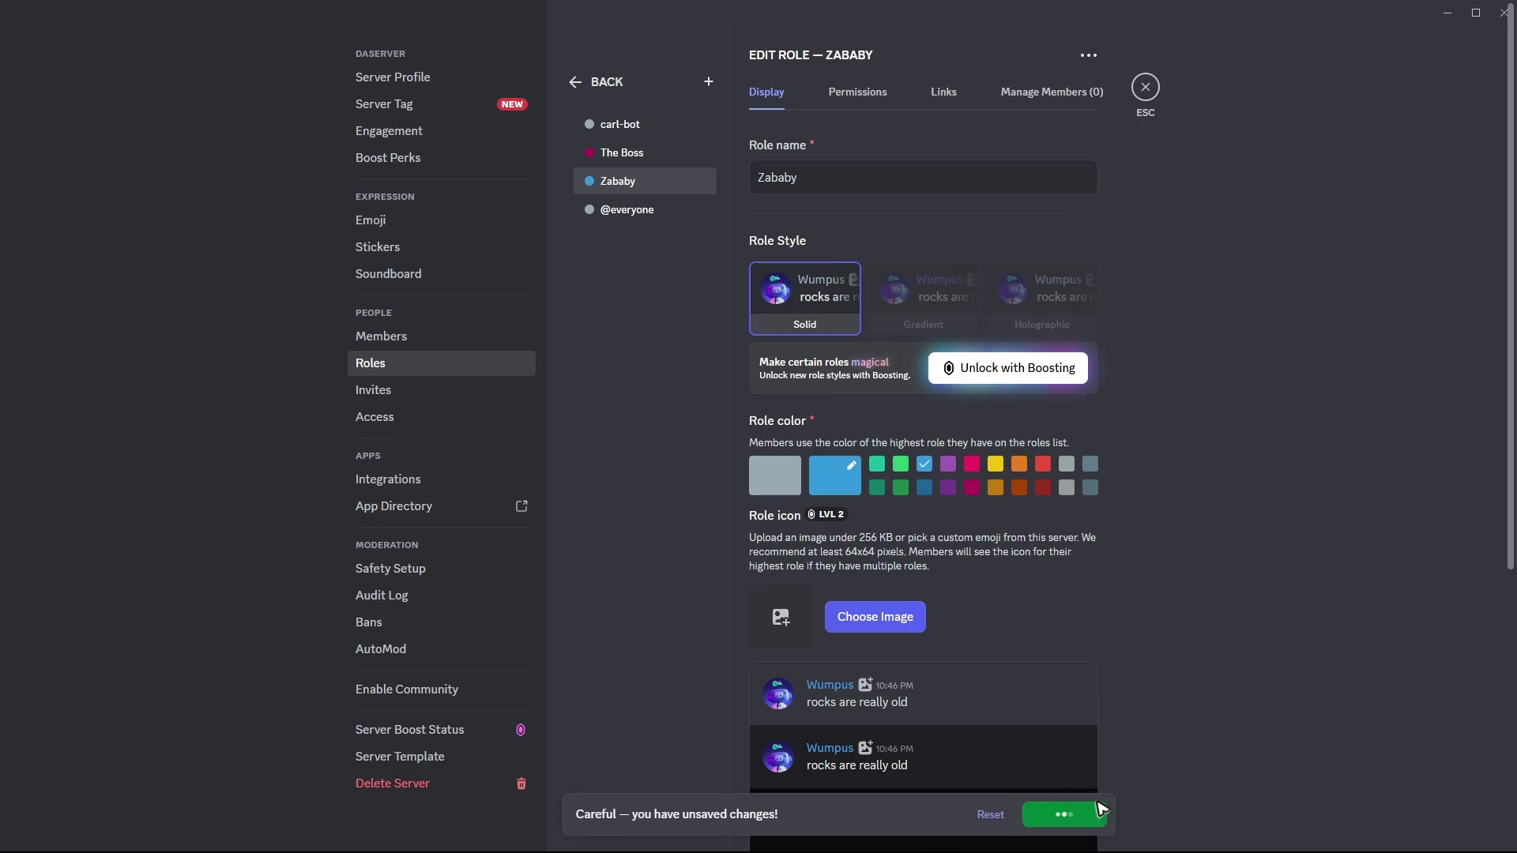
{"action": "left_click", "coordinate": [601, 85]}
{"action": "left_click", "coordinate": [1147, 91]}
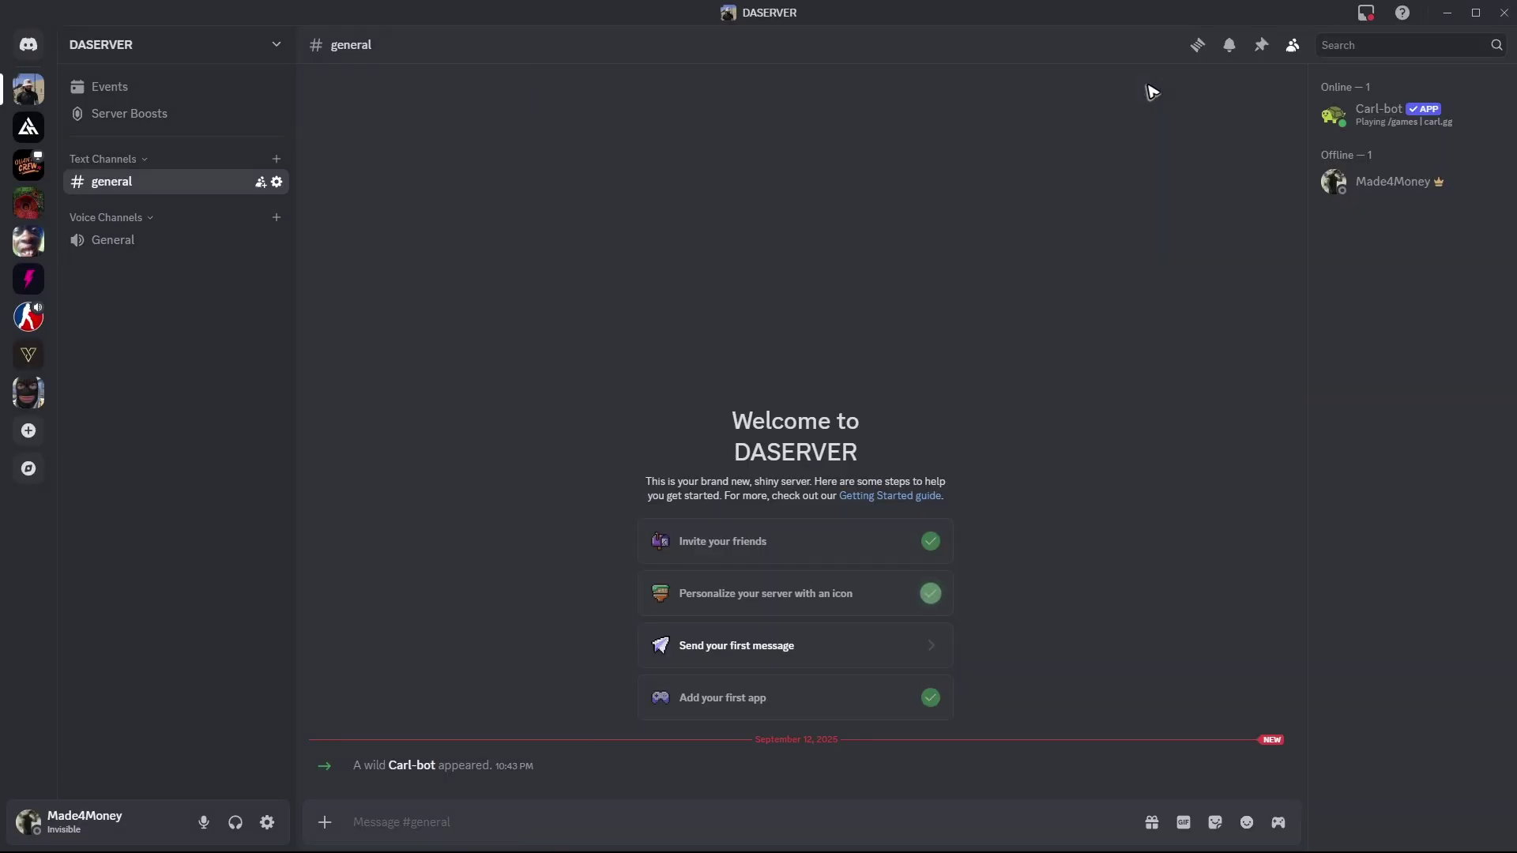
Create a non-private text channel named "roles" under Text Channels
{"action": "left_click", "coordinate": [278, 161]}
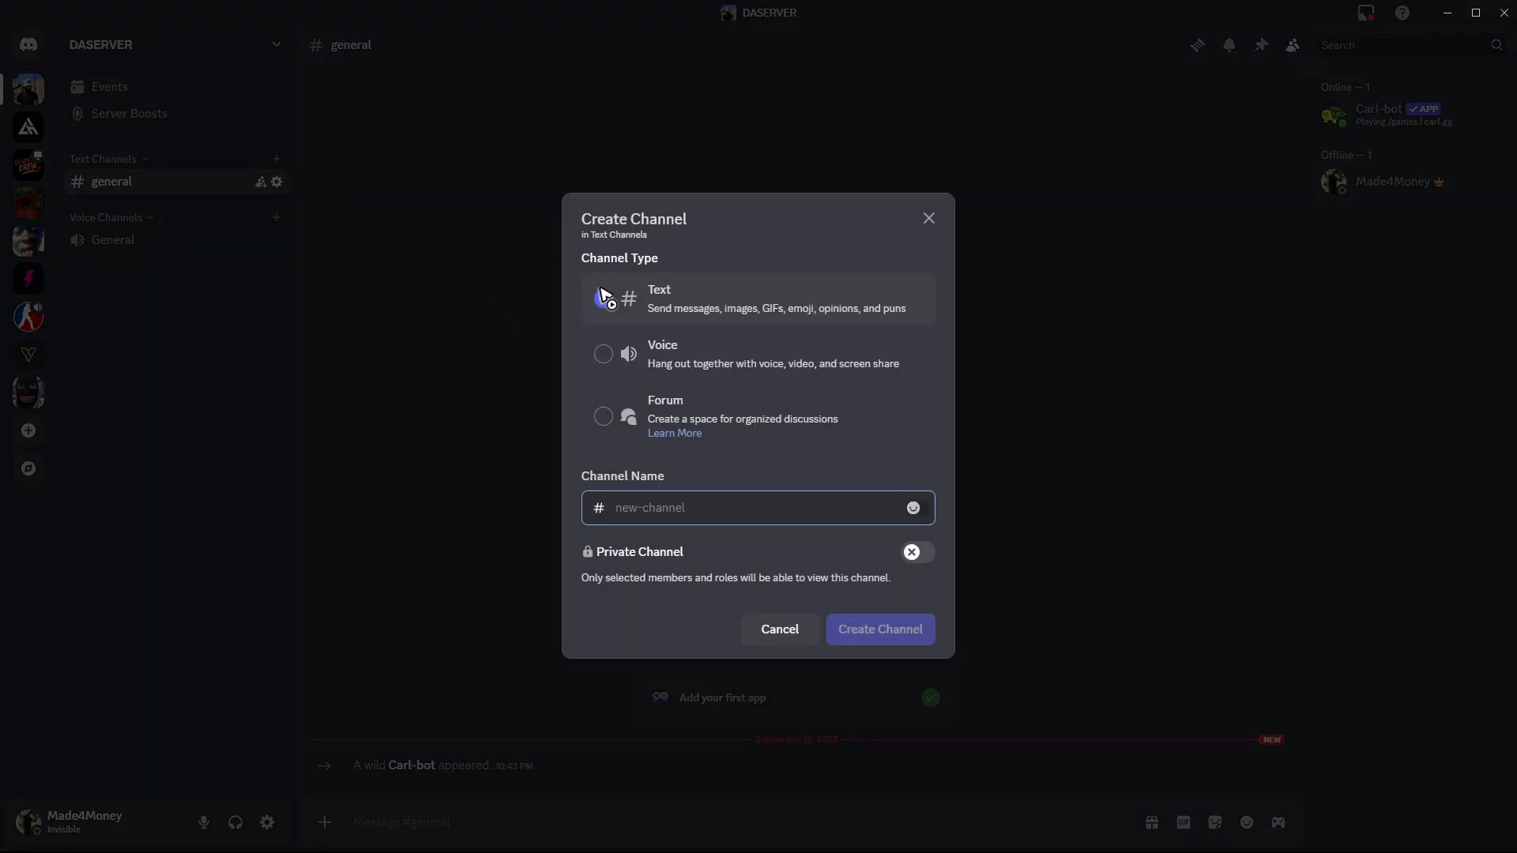
{"action": "type", "text": "roles"}
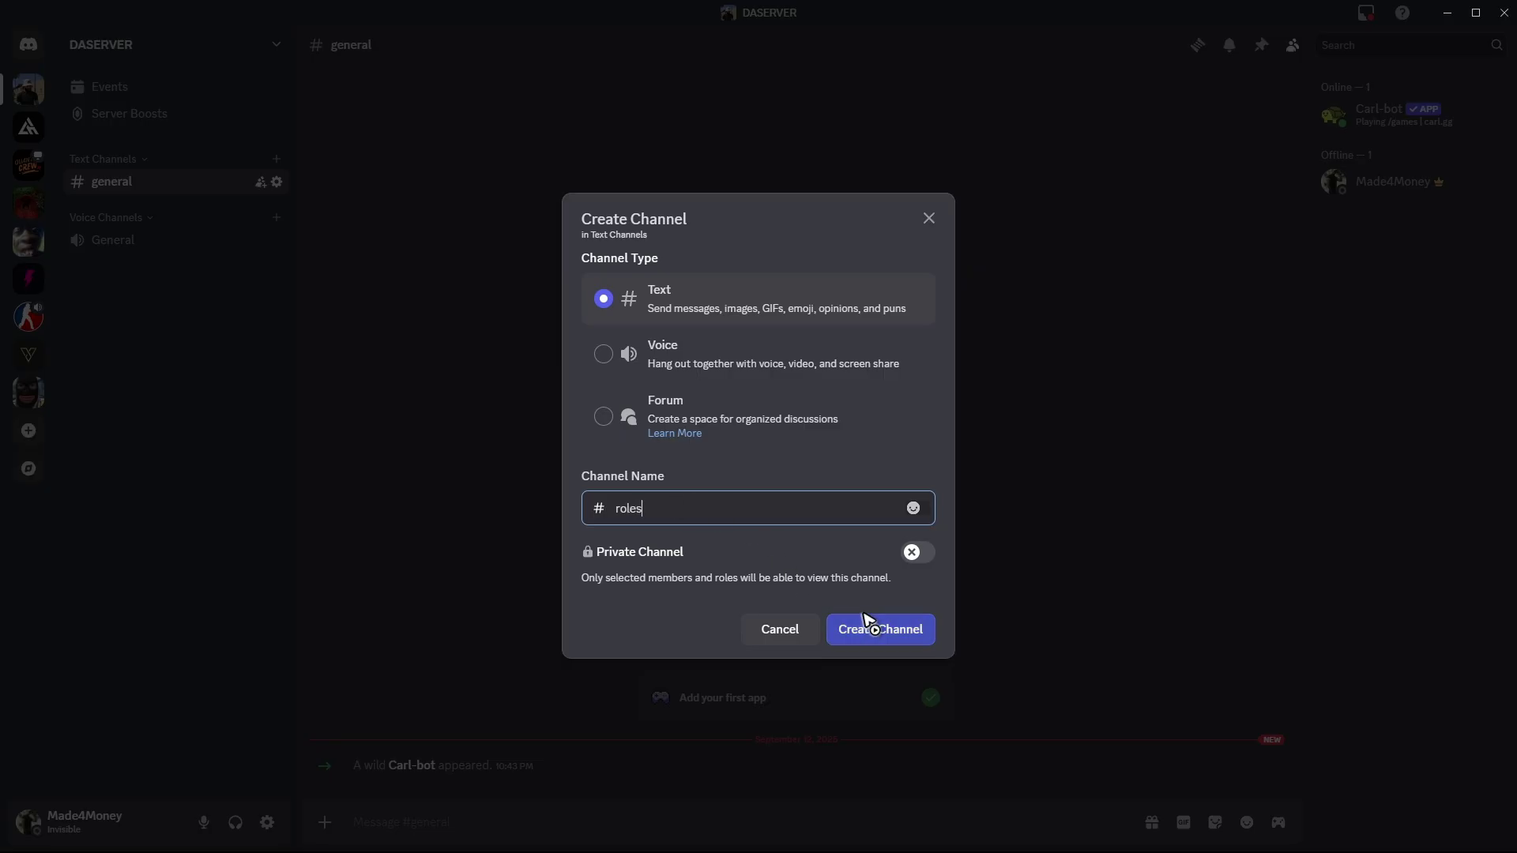
{"action": "left_click", "coordinate": [872, 627]}
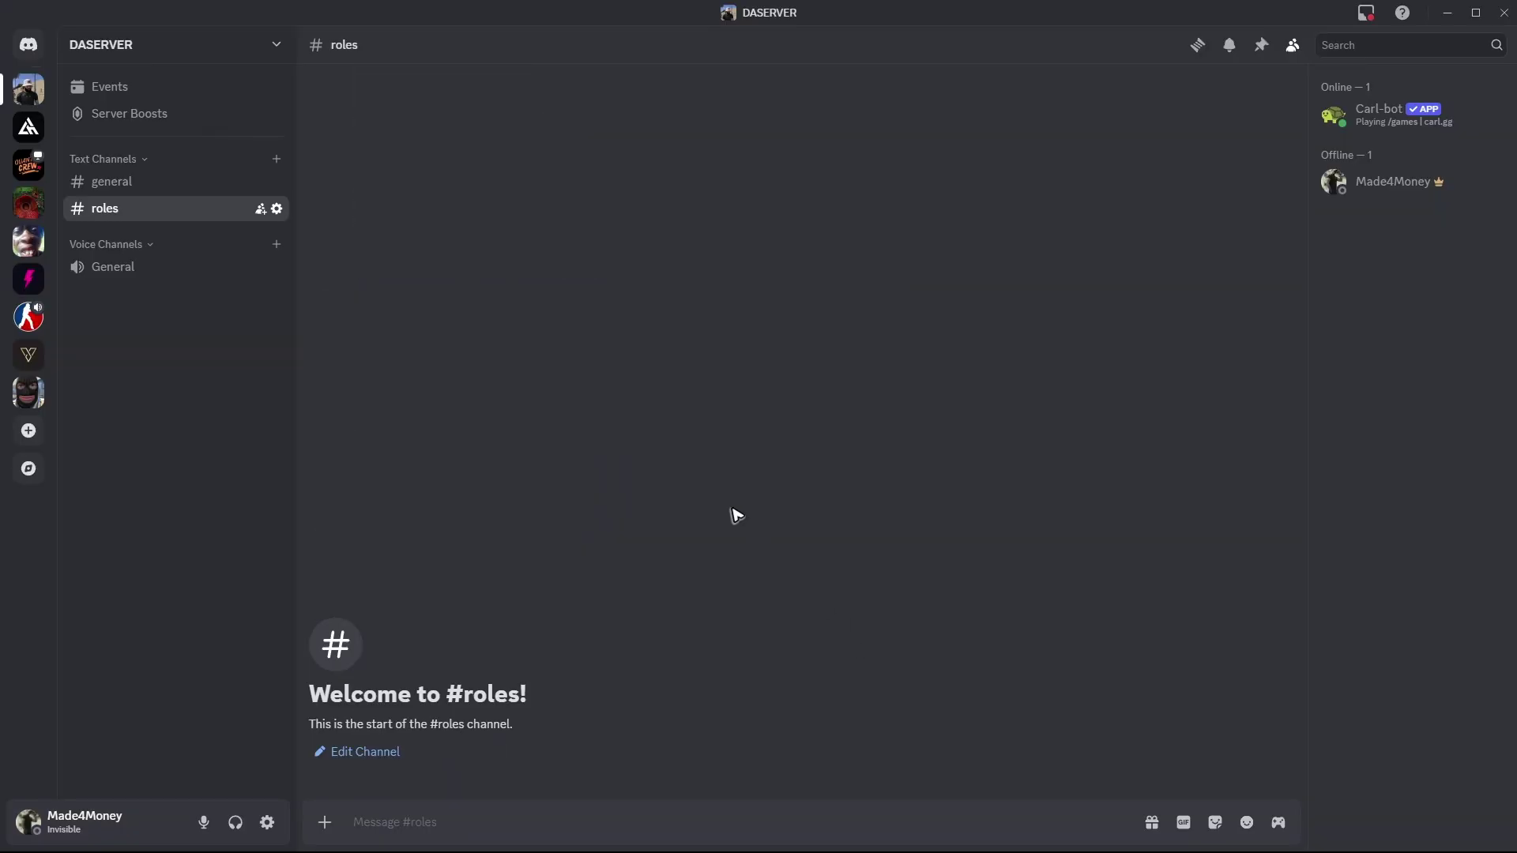
Send "?reactionrole make" in the roles channel and answer carl-bot with #roles as the channel for the message
{"action": "left_click", "coordinate": [397, 828]}
{"action": "type", "text": "?reactionrole make"}
{"action": "key", "text": "Return"}
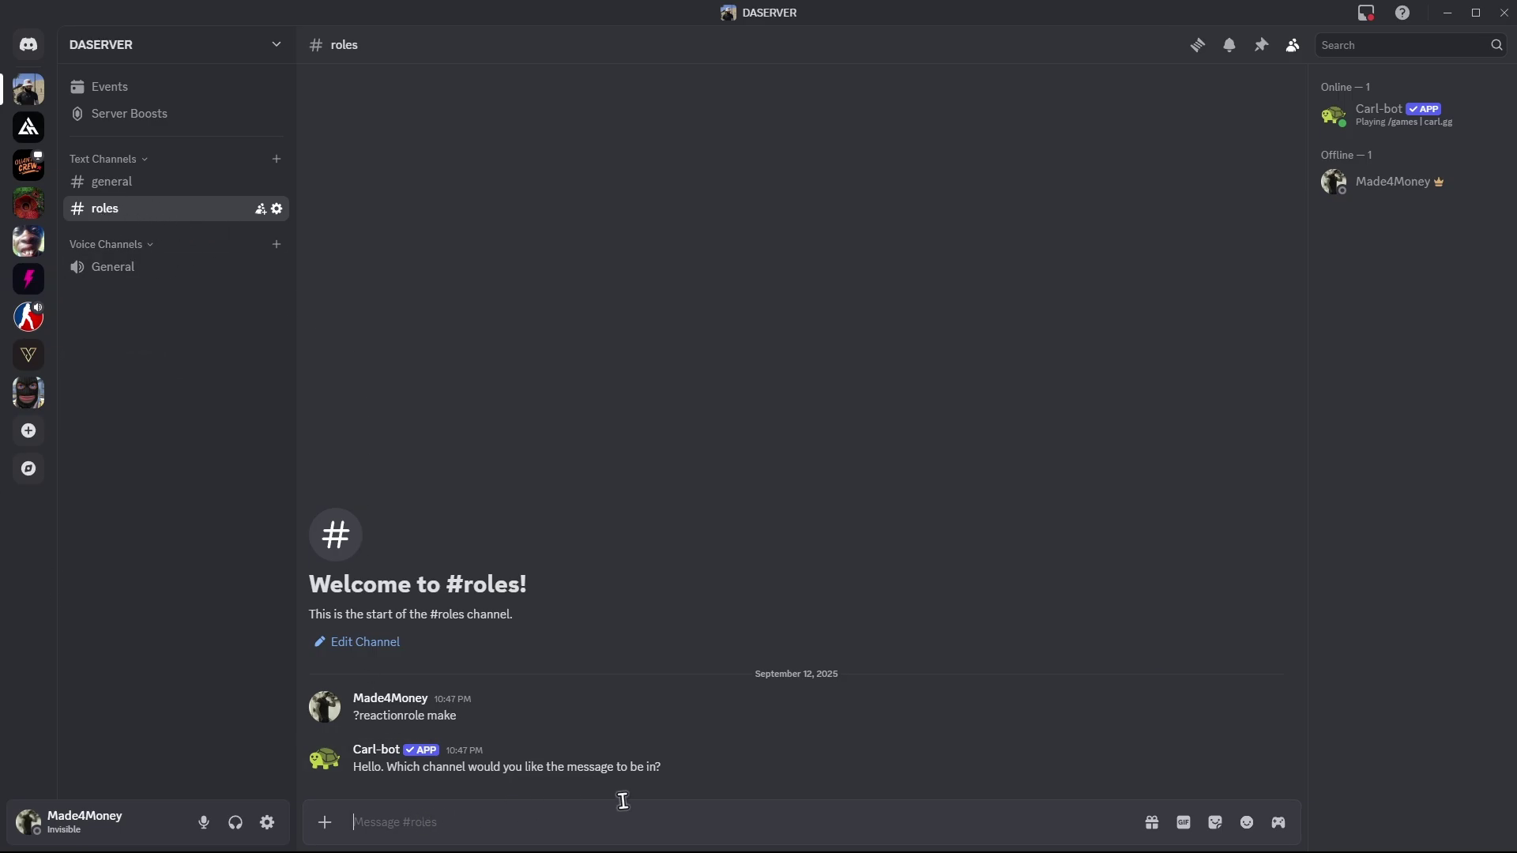
{"action": "type", "text": "#"}
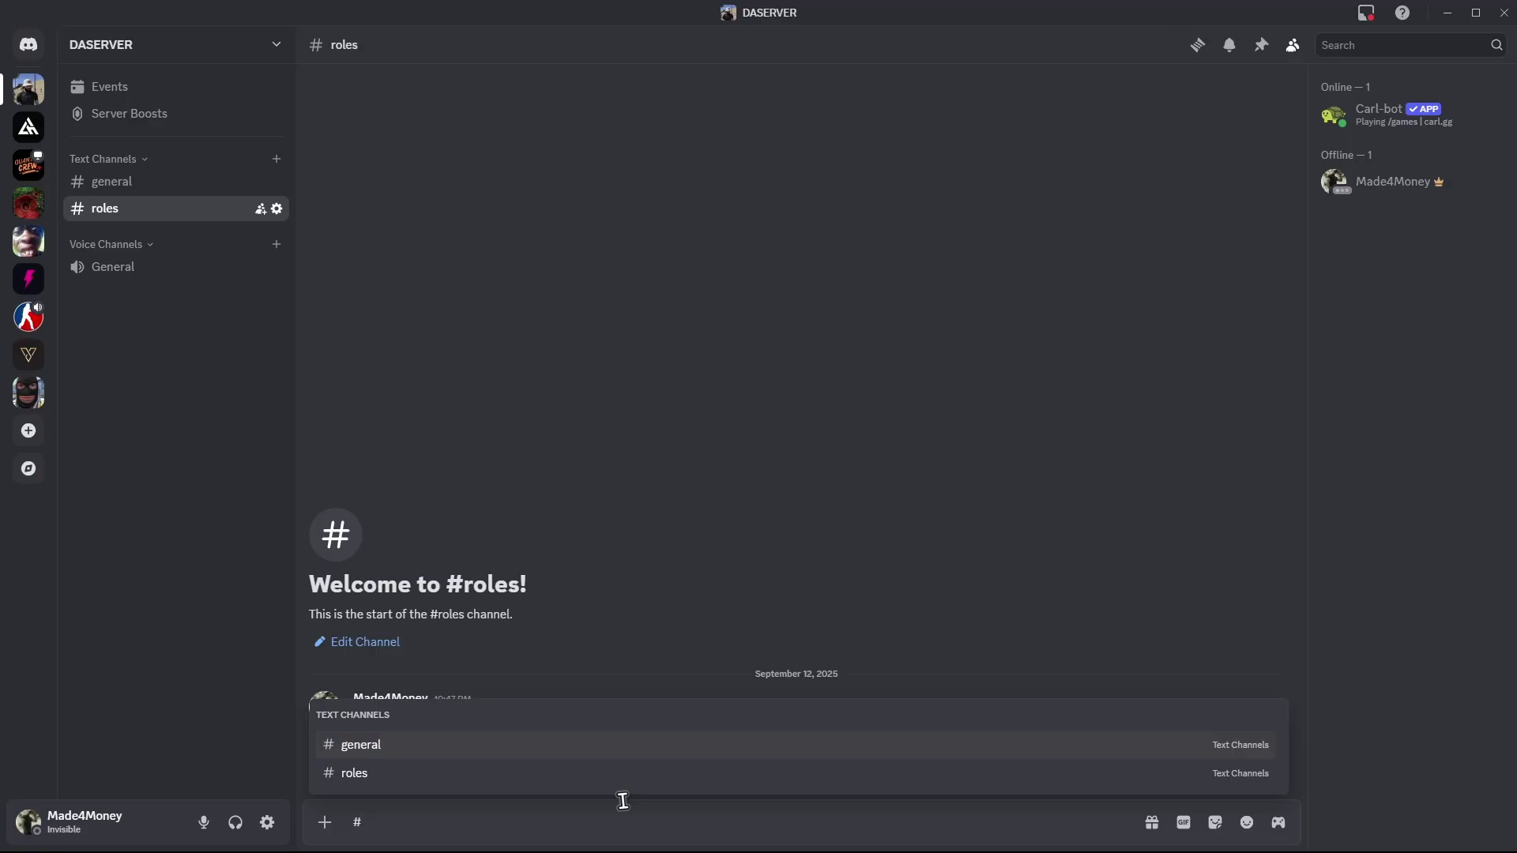
{"action": "left_click", "coordinate": [379, 776]}
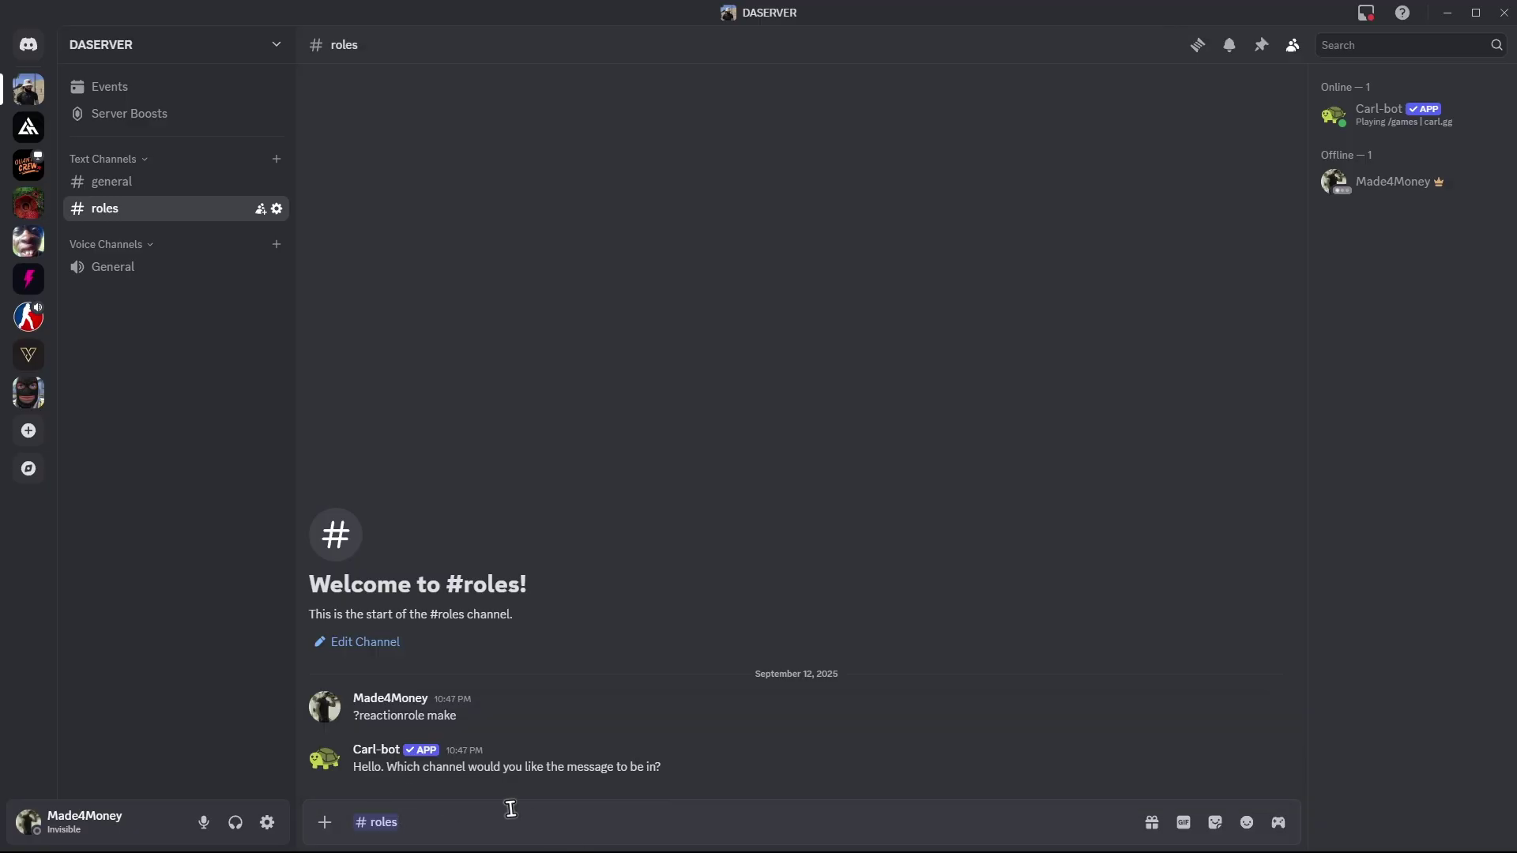
{"action": "key", "text": "Return"}
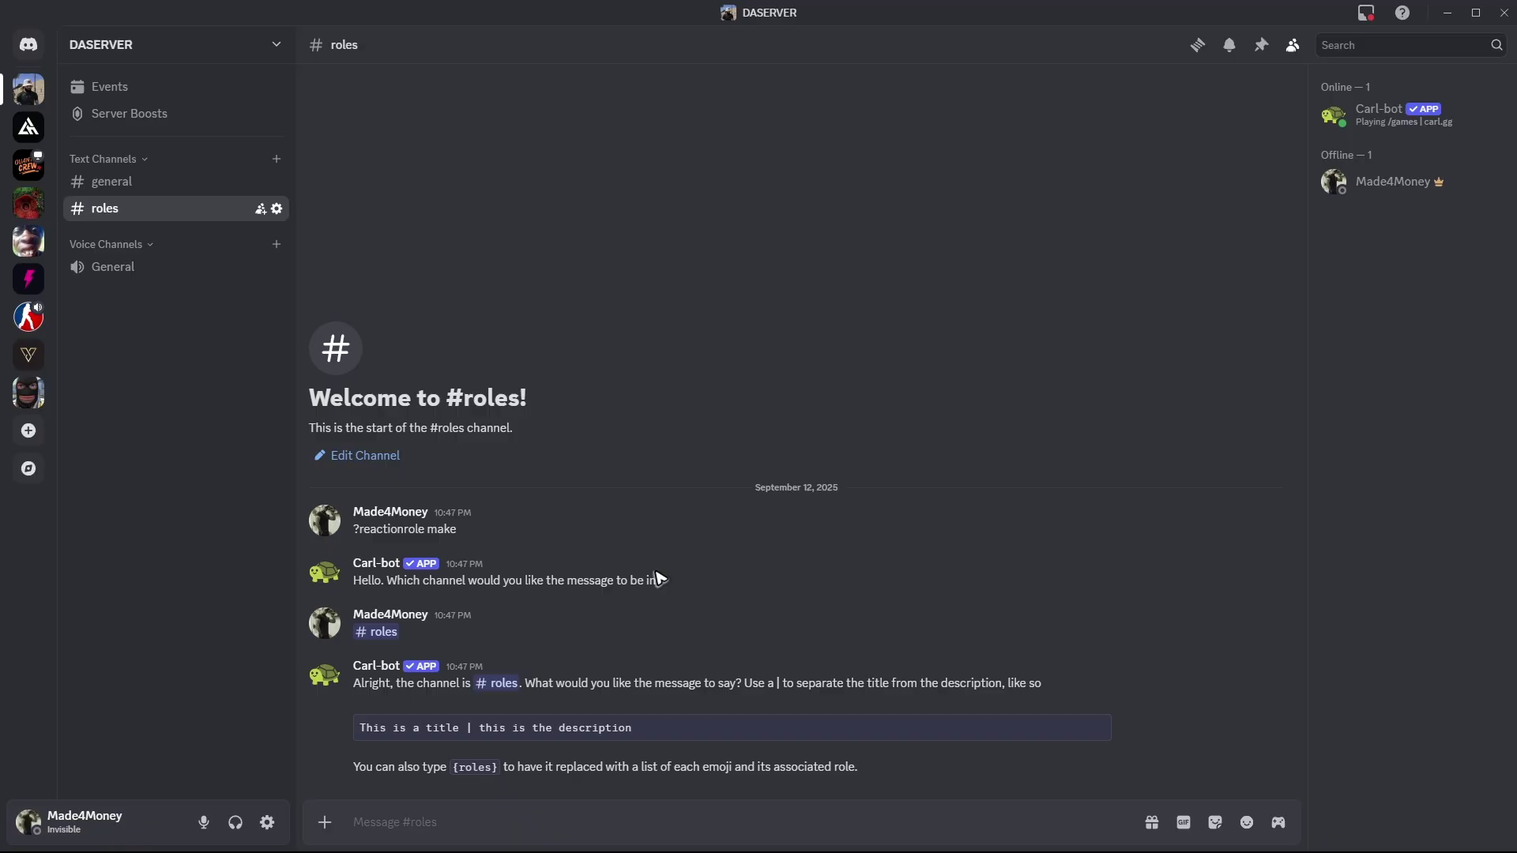
Answer carl-bot with "Roles | select one :D" as the title and description of the reaction role message
{"action": "double_click", "coordinate": [423, 731]}
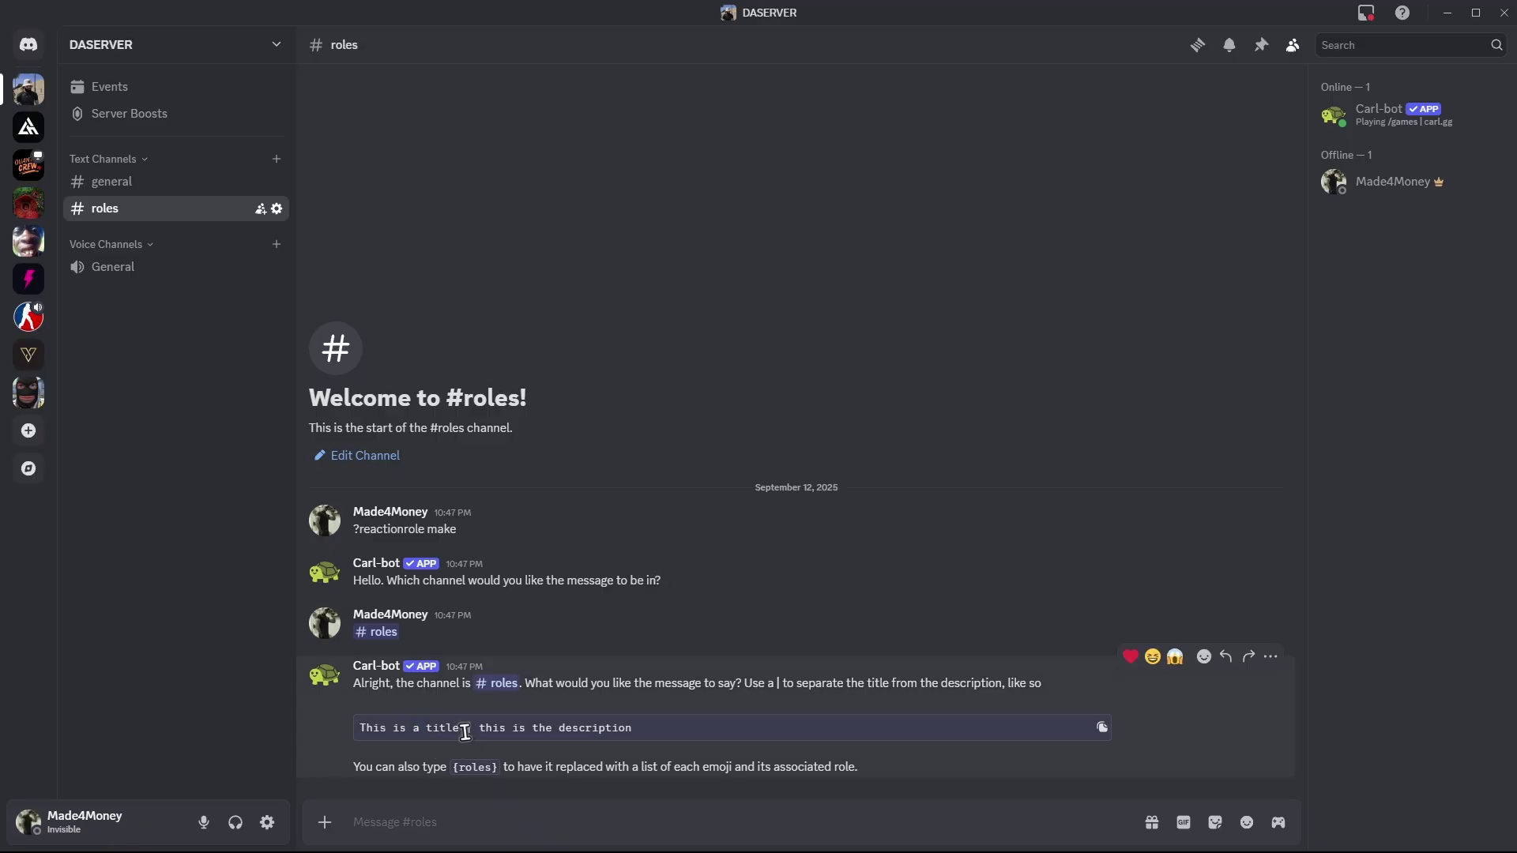
{"action": "triple_click", "coordinate": [465, 732]}
{"action": "key", "text": "ctrl+c"}
{"action": "left_click", "coordinate": [448, 822]}
{"action": "key", "text": "ctrl+v"}
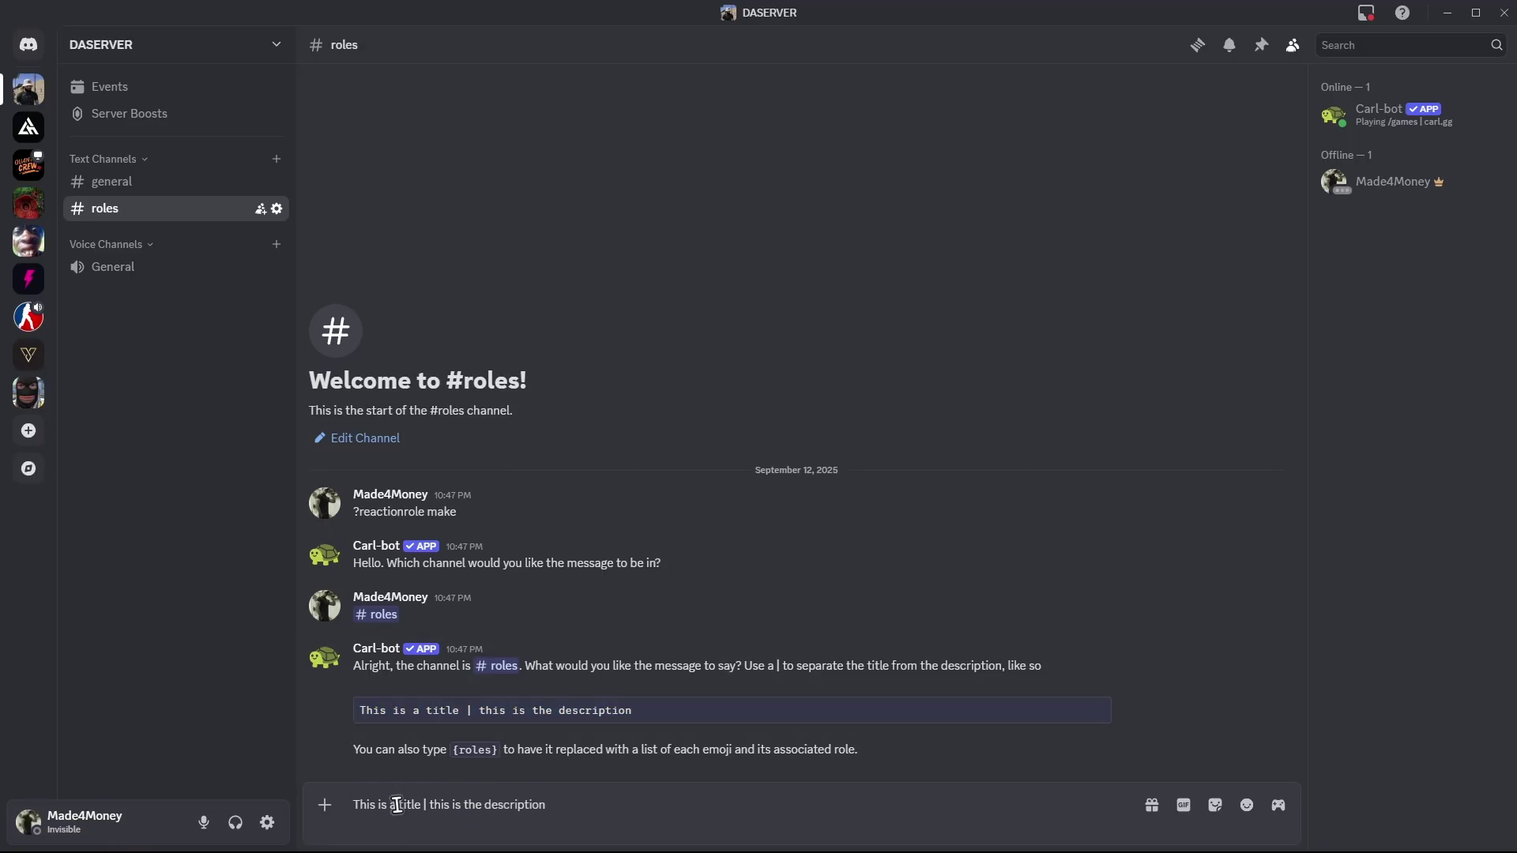
{"action": "left_click_drag", "start_coordinate": [422, 805], "coordinate": [314, 808]}
{"action": "type", "text": "Roles"}
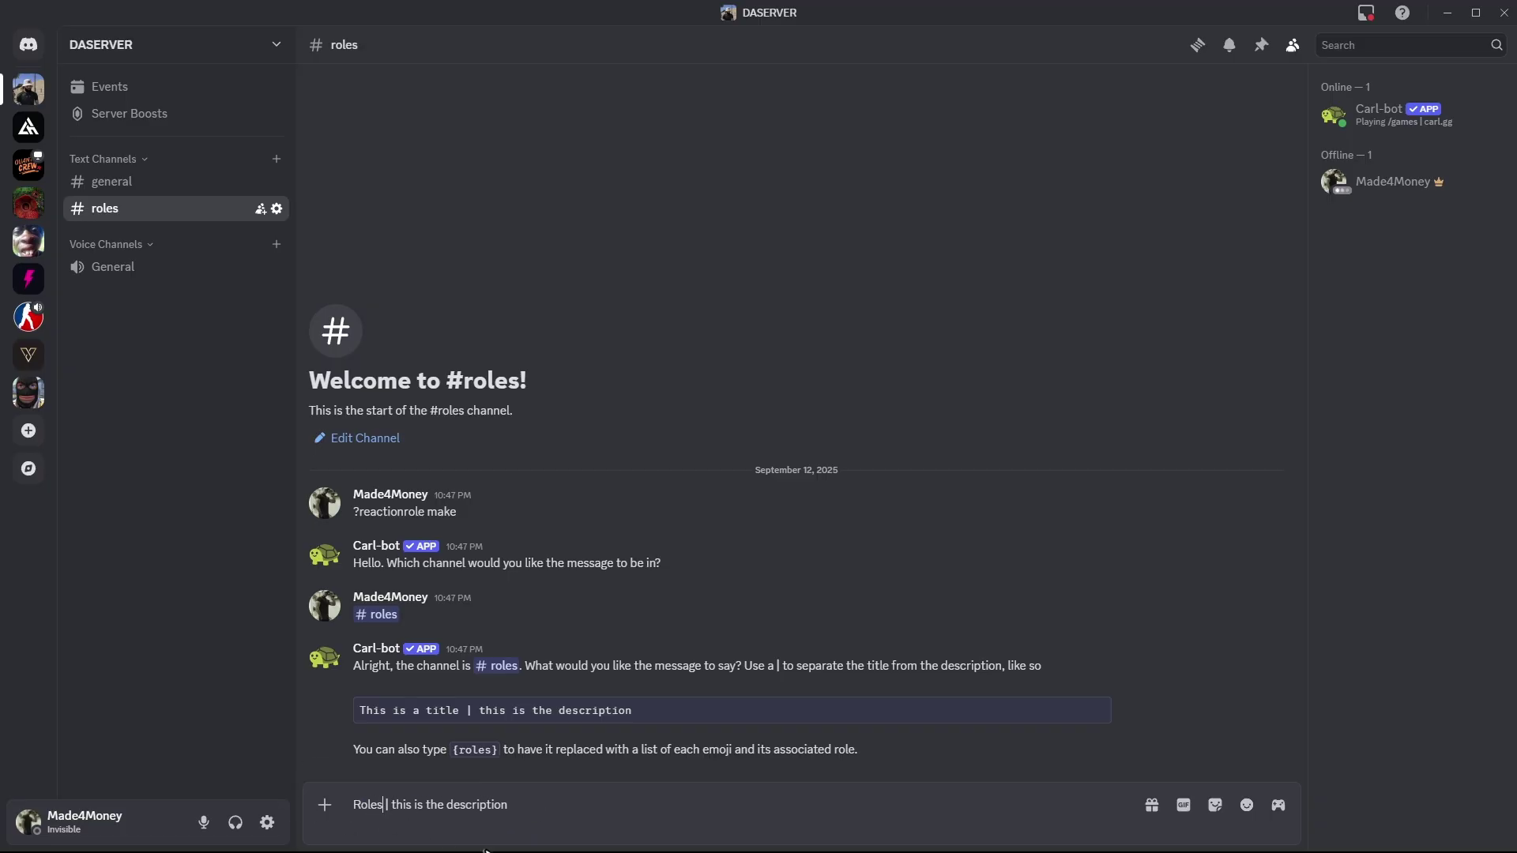
{"action": "left_click_drag", "start_coordinate": [518, 806], "coordinate": [392, 806]}
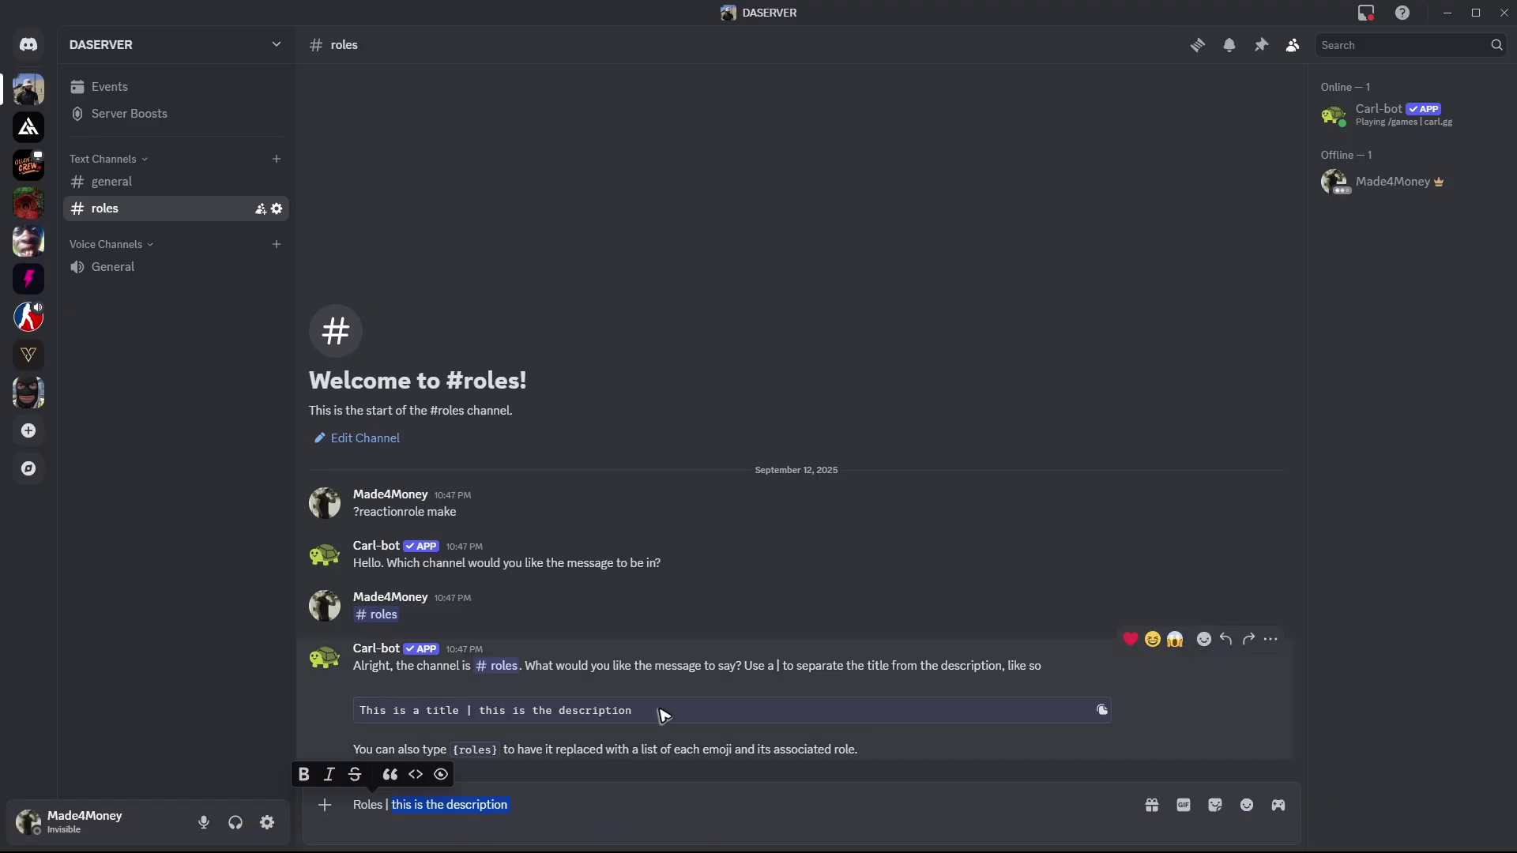
{"action": "type", "text": "select one :D"}
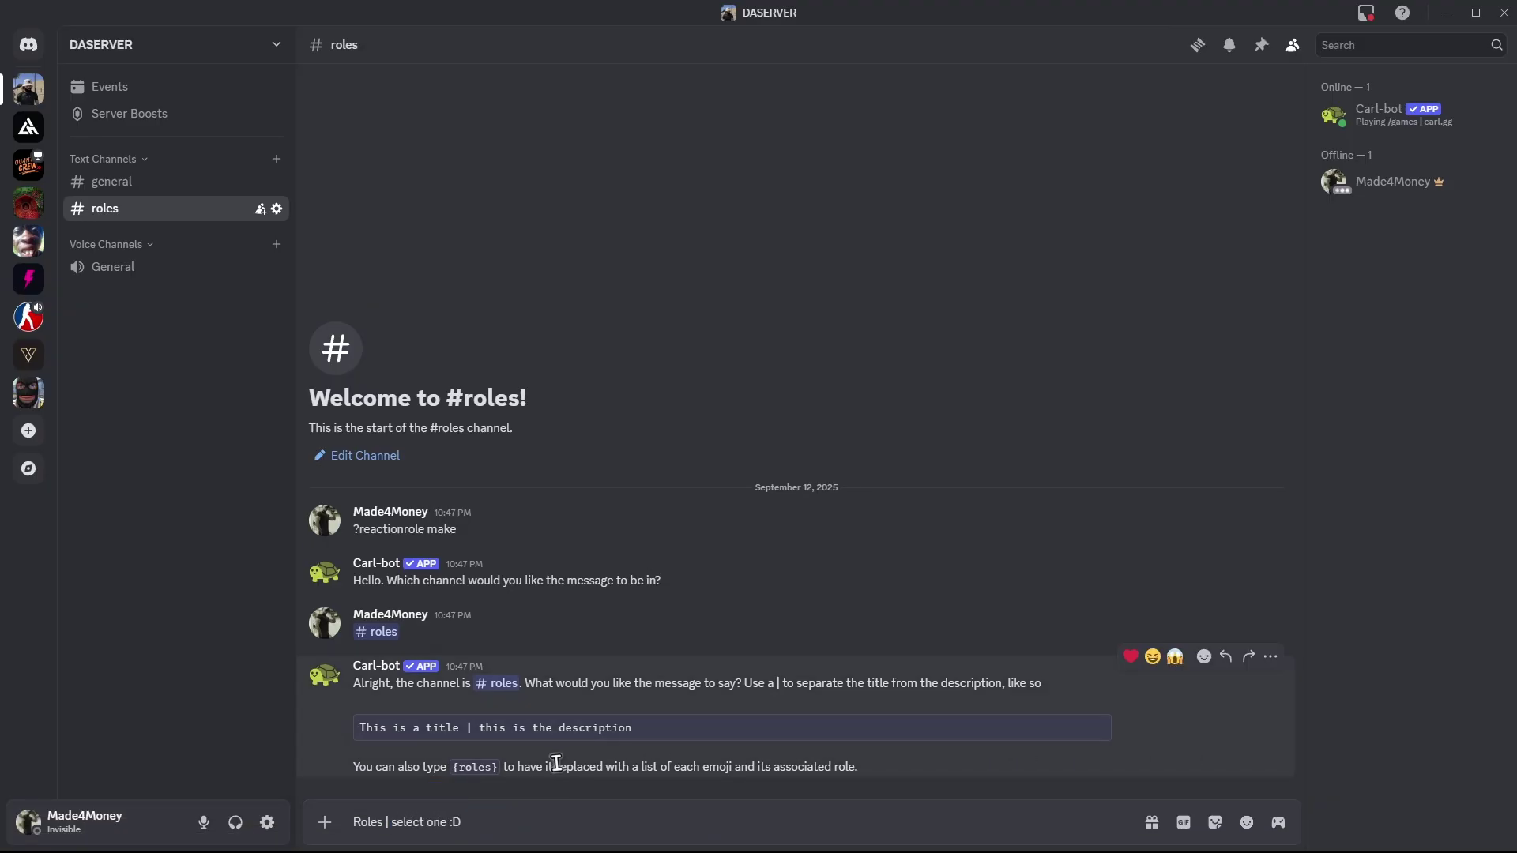
{"action": "key", "text": "Return"}
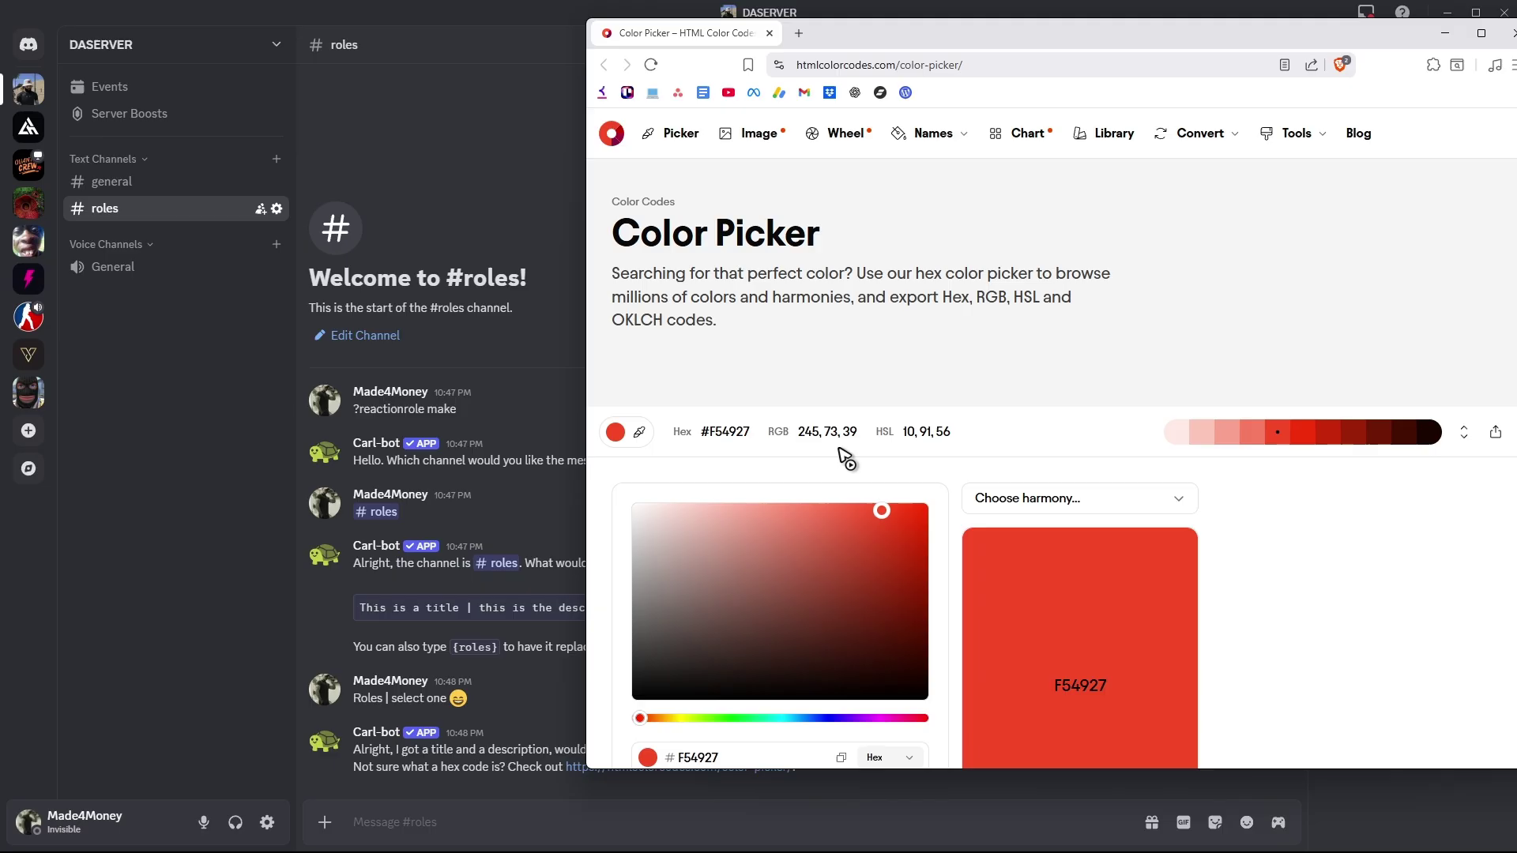
Copy the green hex code #27F549 from the web color picker and send it to carl-bot as the message color
{"action": "left_click", "coordinate": [739, 719]}
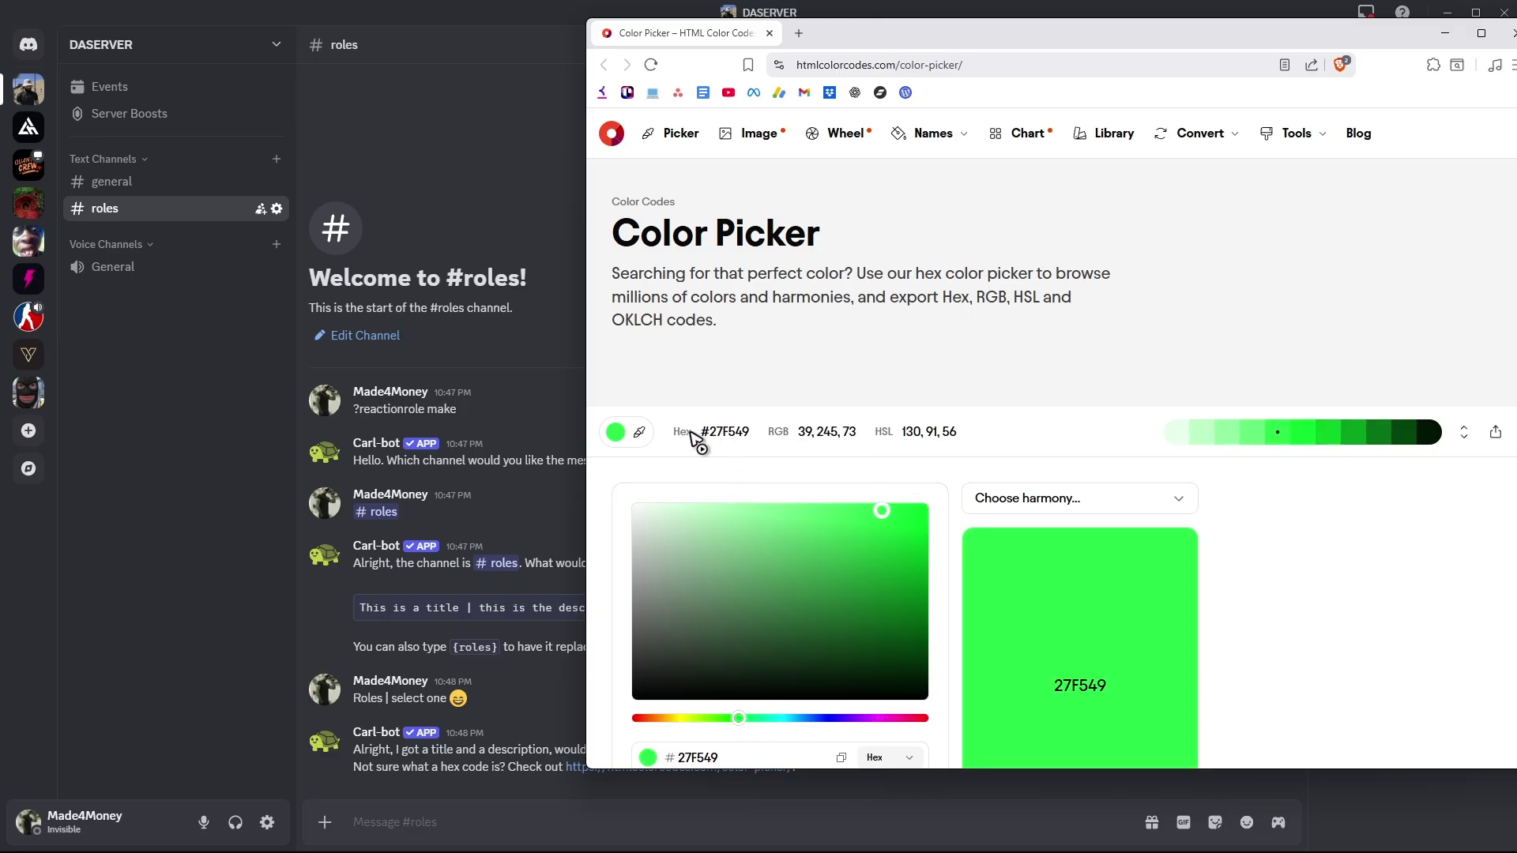
{"action": "left_click", "coordinate": [715, 432]}
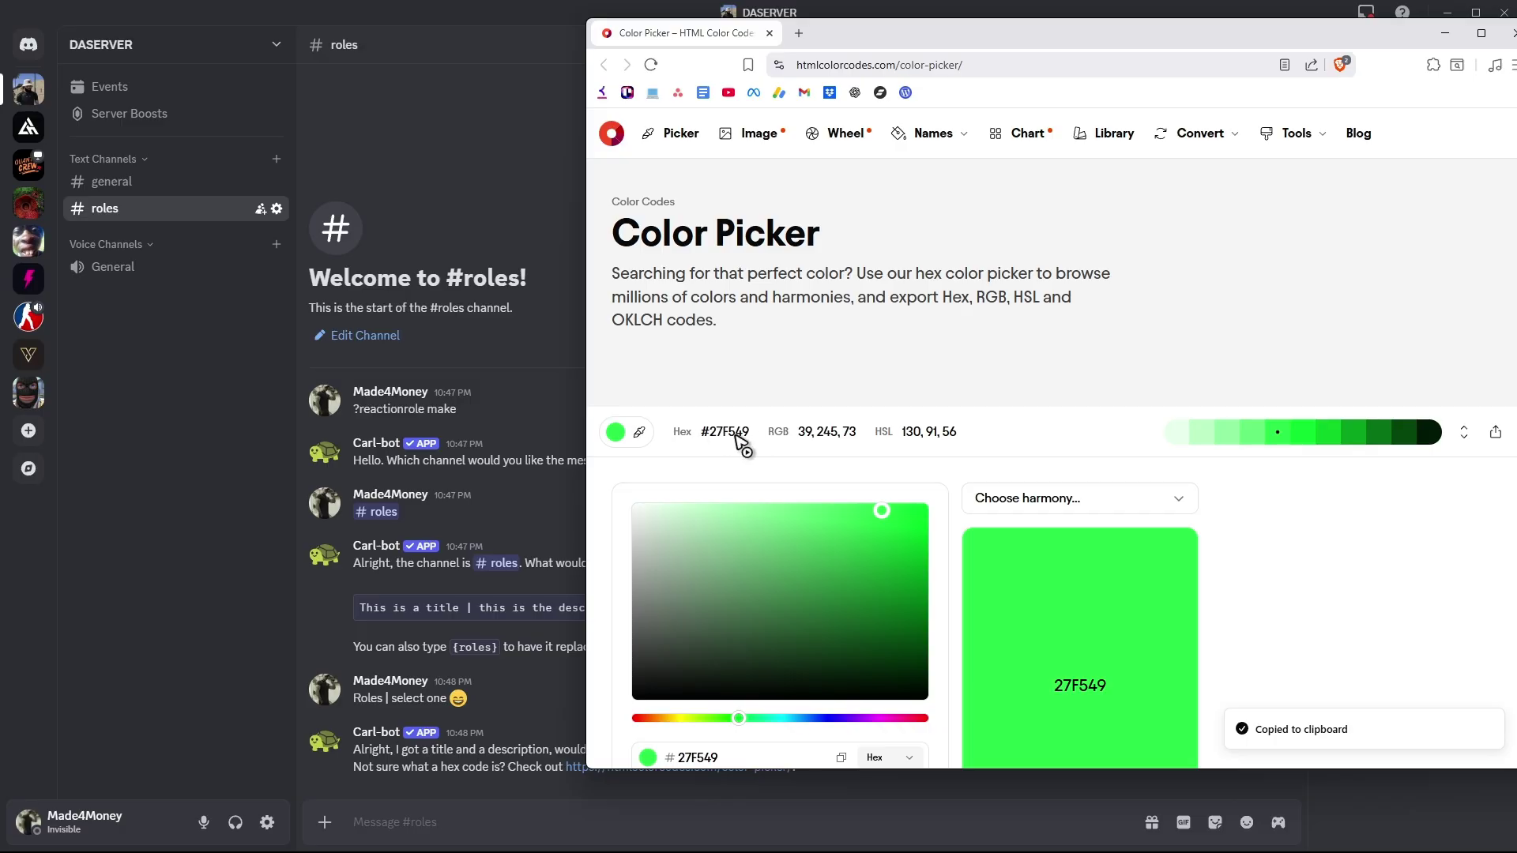
{"action": "left_click", "coordinate": [1507, 34]}
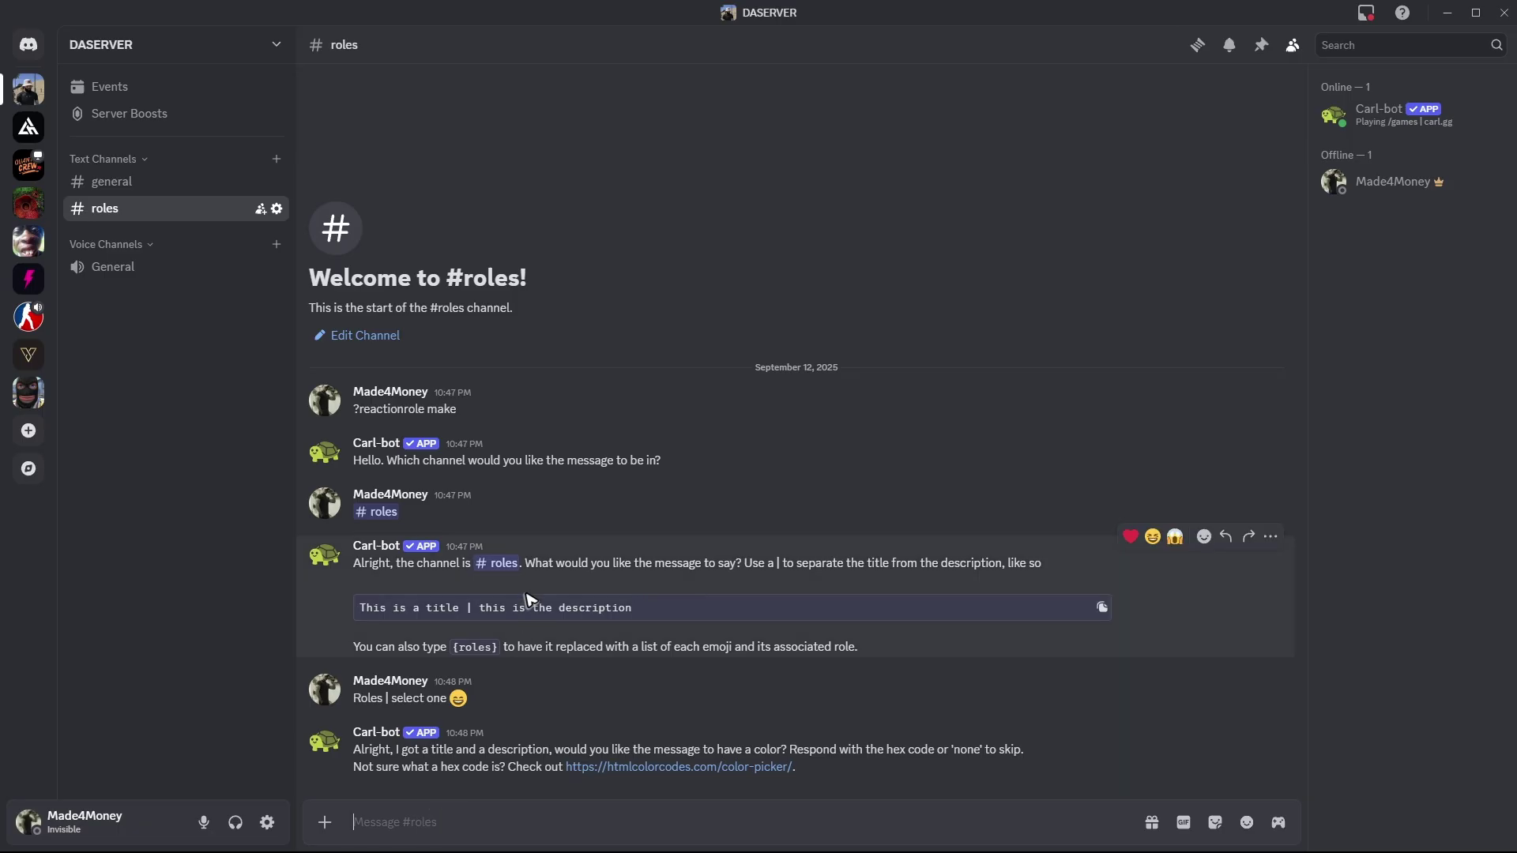
{"action": "key", "text": "ctrl+v"}
{"action": "key", "text": "Return"}
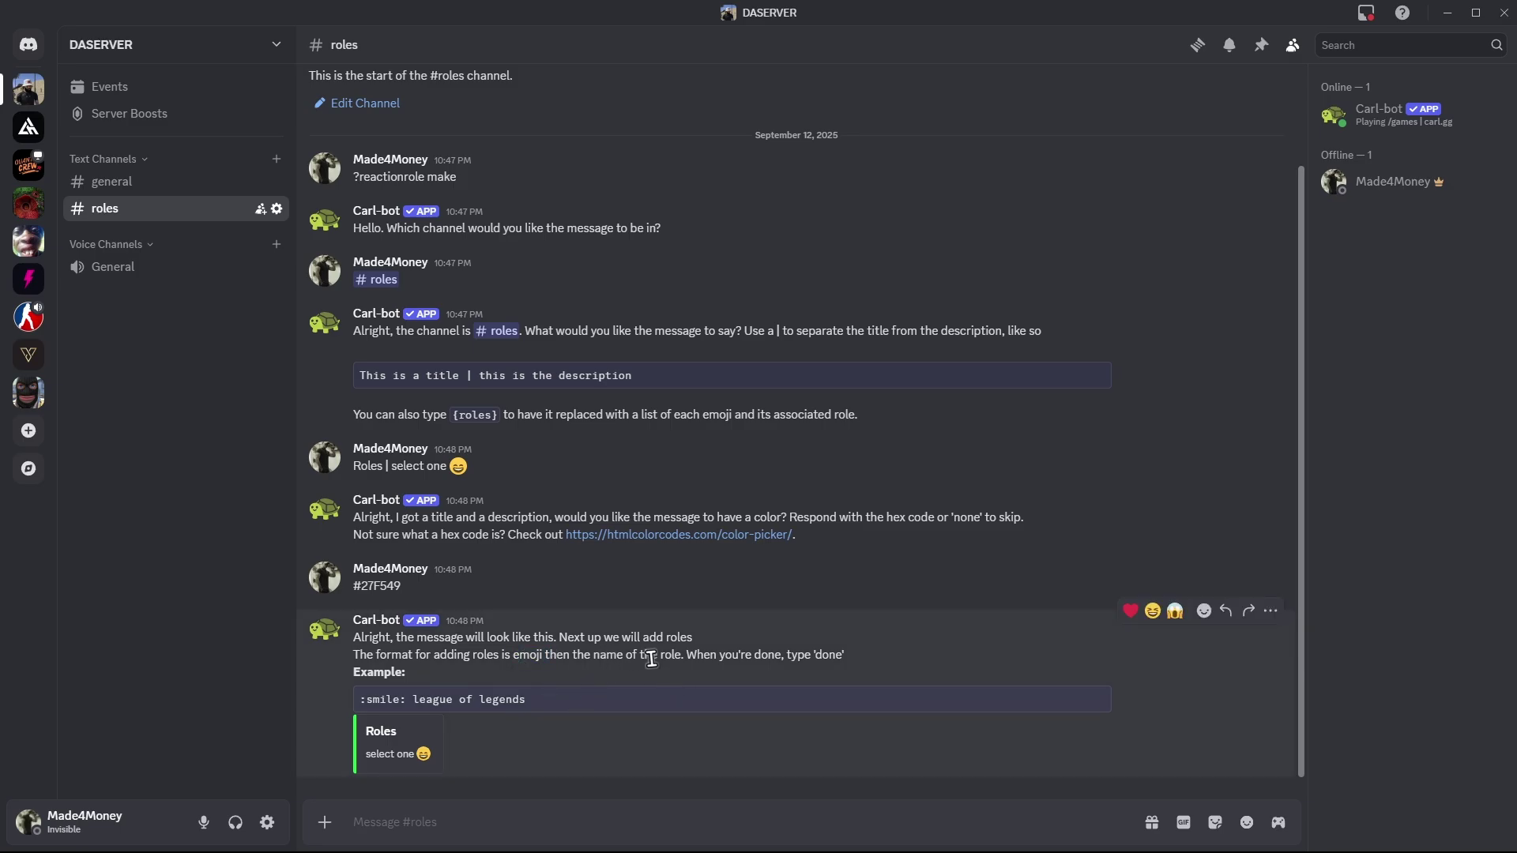
{"action": "left_click", "coordinate": [1245, 825]}
{"action": "left_click", "coordinate": [1221, 618]}
{"action": "type", "text": "The b"}
{"action": "key", "text": "ctrl+a"}
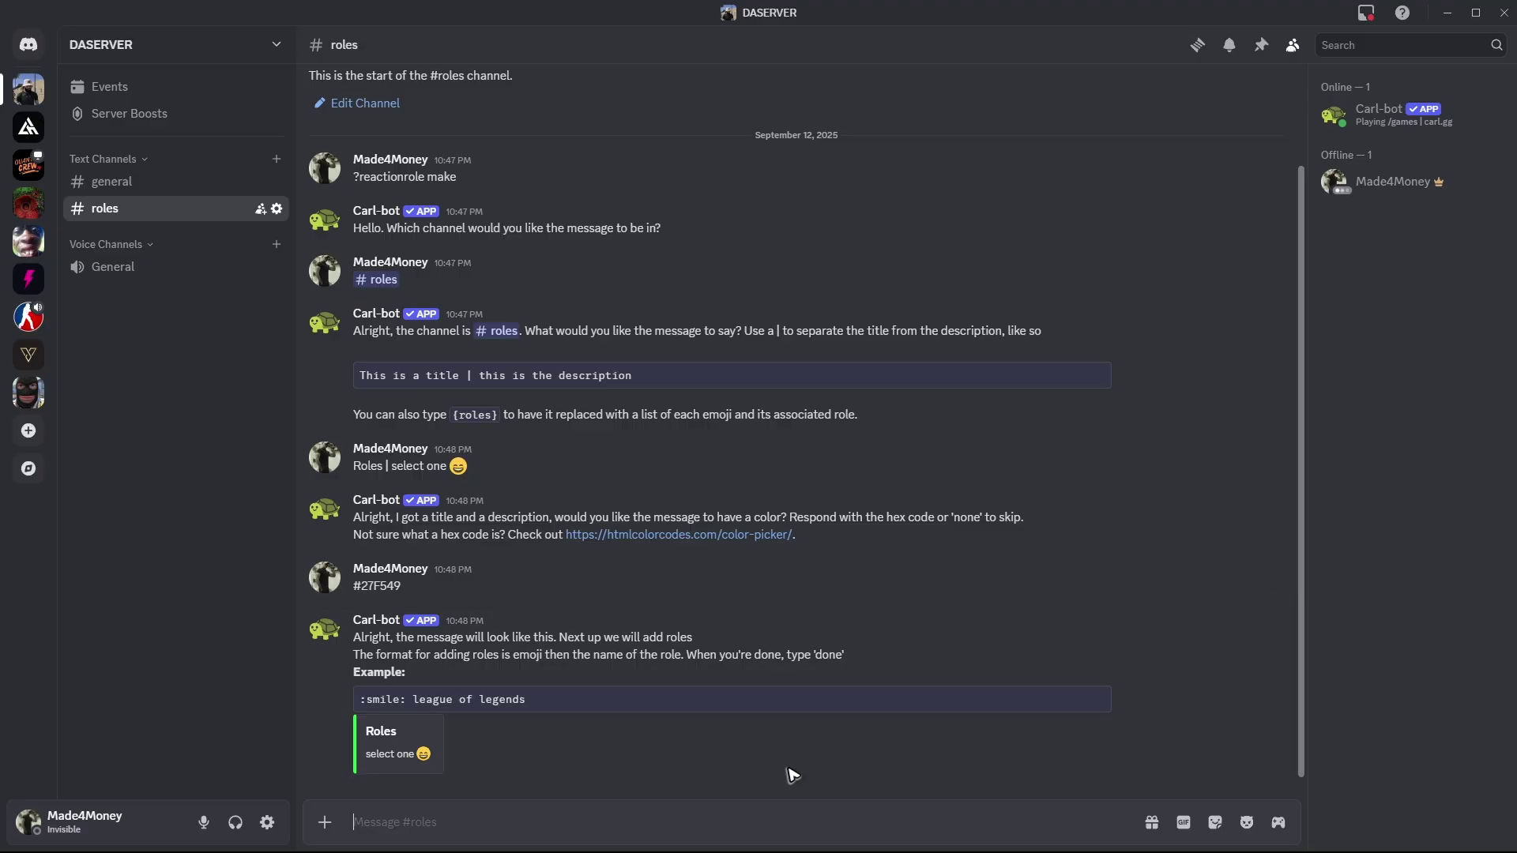
{"action": "key", "text": "BackSpace"}
Check the exact role names in the server's role list, then return to the roles channel
{"action": "left_click", "coordinate": [262, 44]}
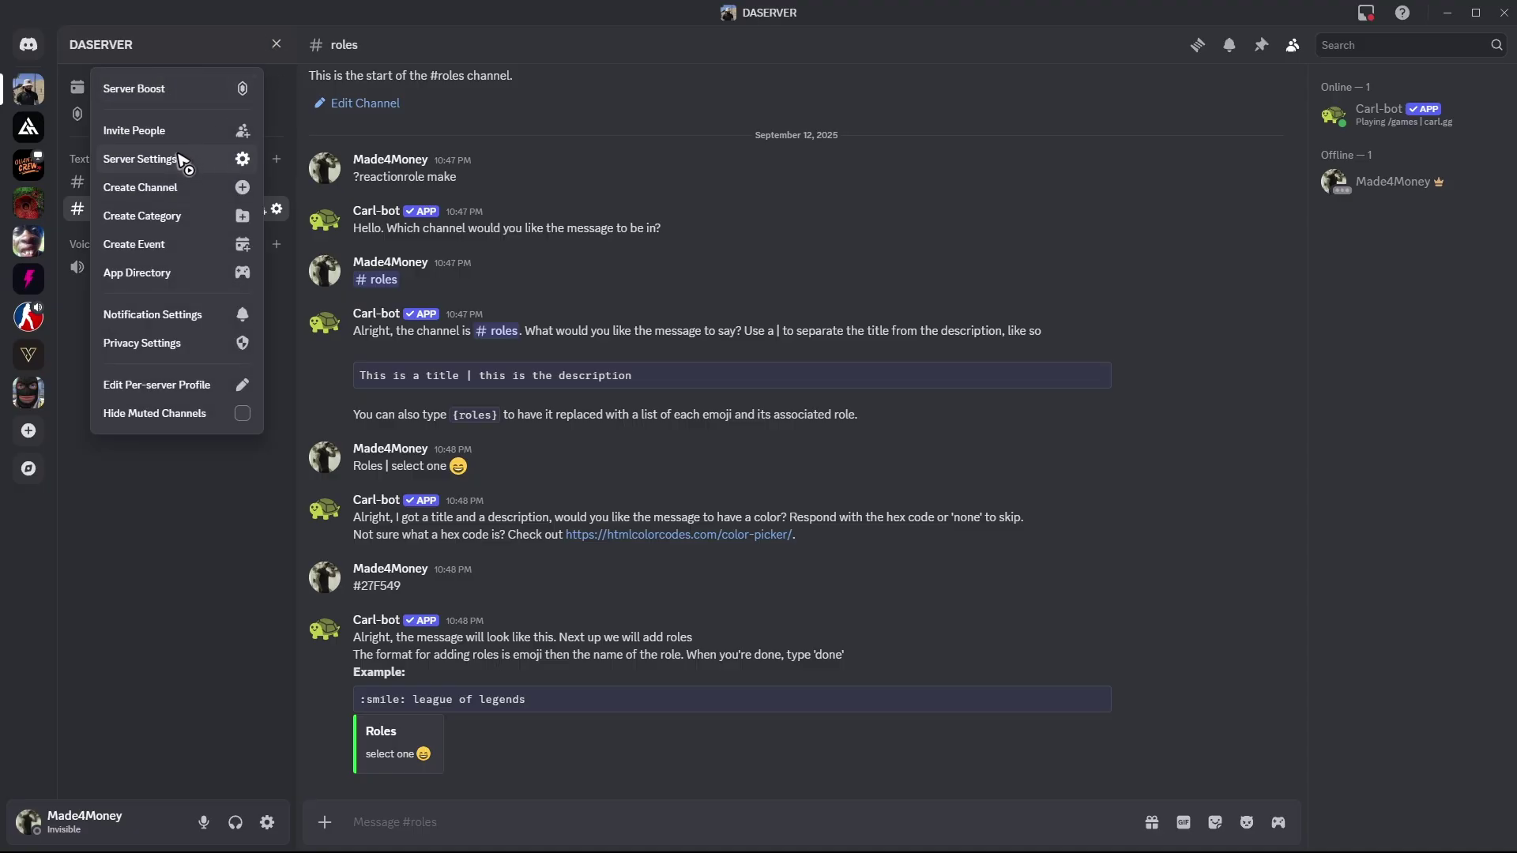
{"action": "left_click", "coordinate": [187, 158]}
{"action": "left_click", "coordinate": [420, 368]}
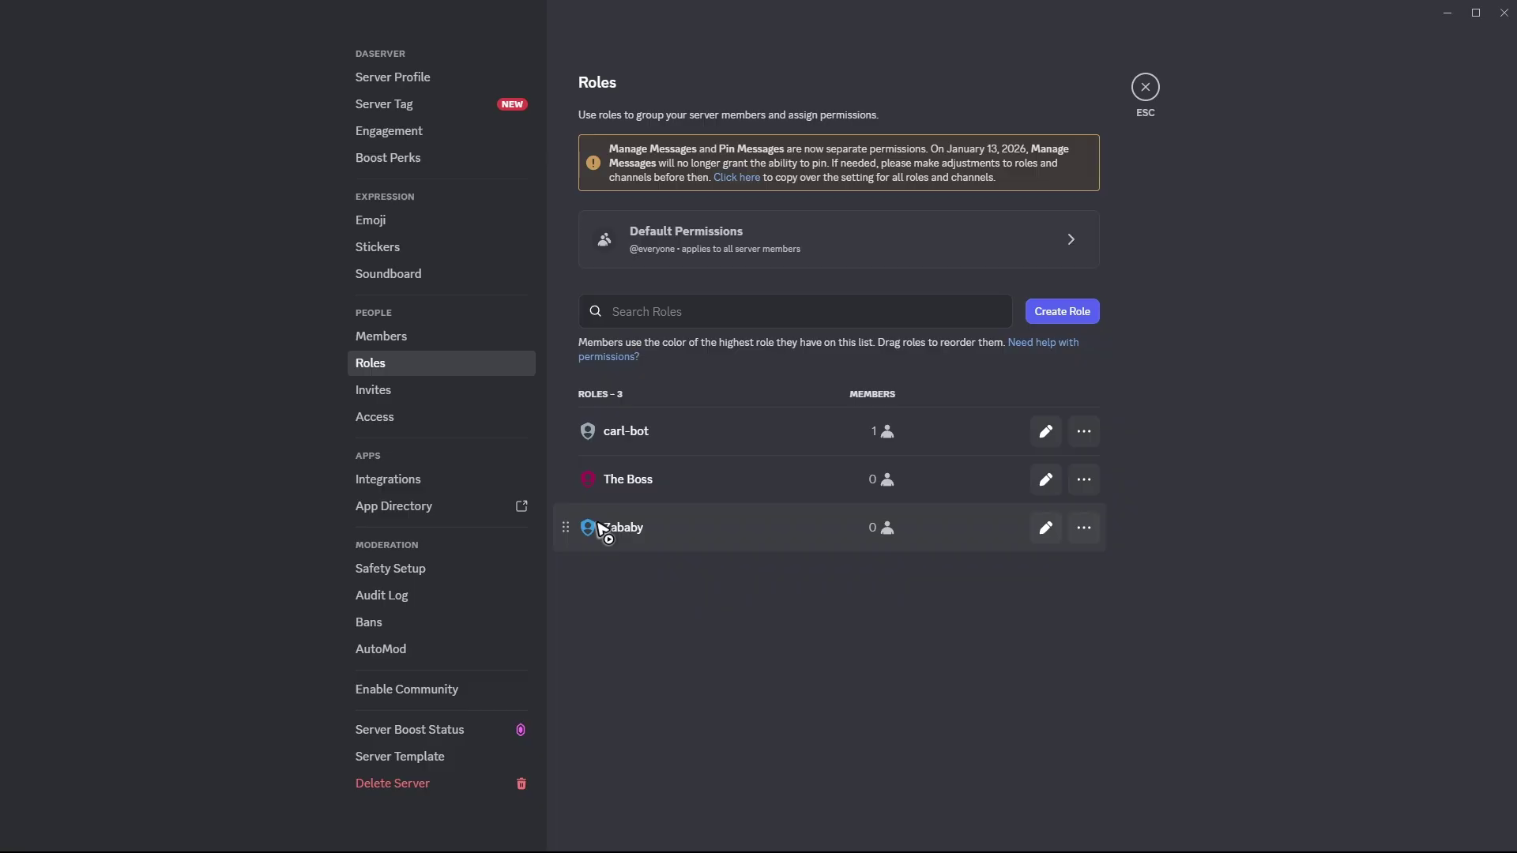
{"action": "left_click", "coordinate": [1145, 86]}
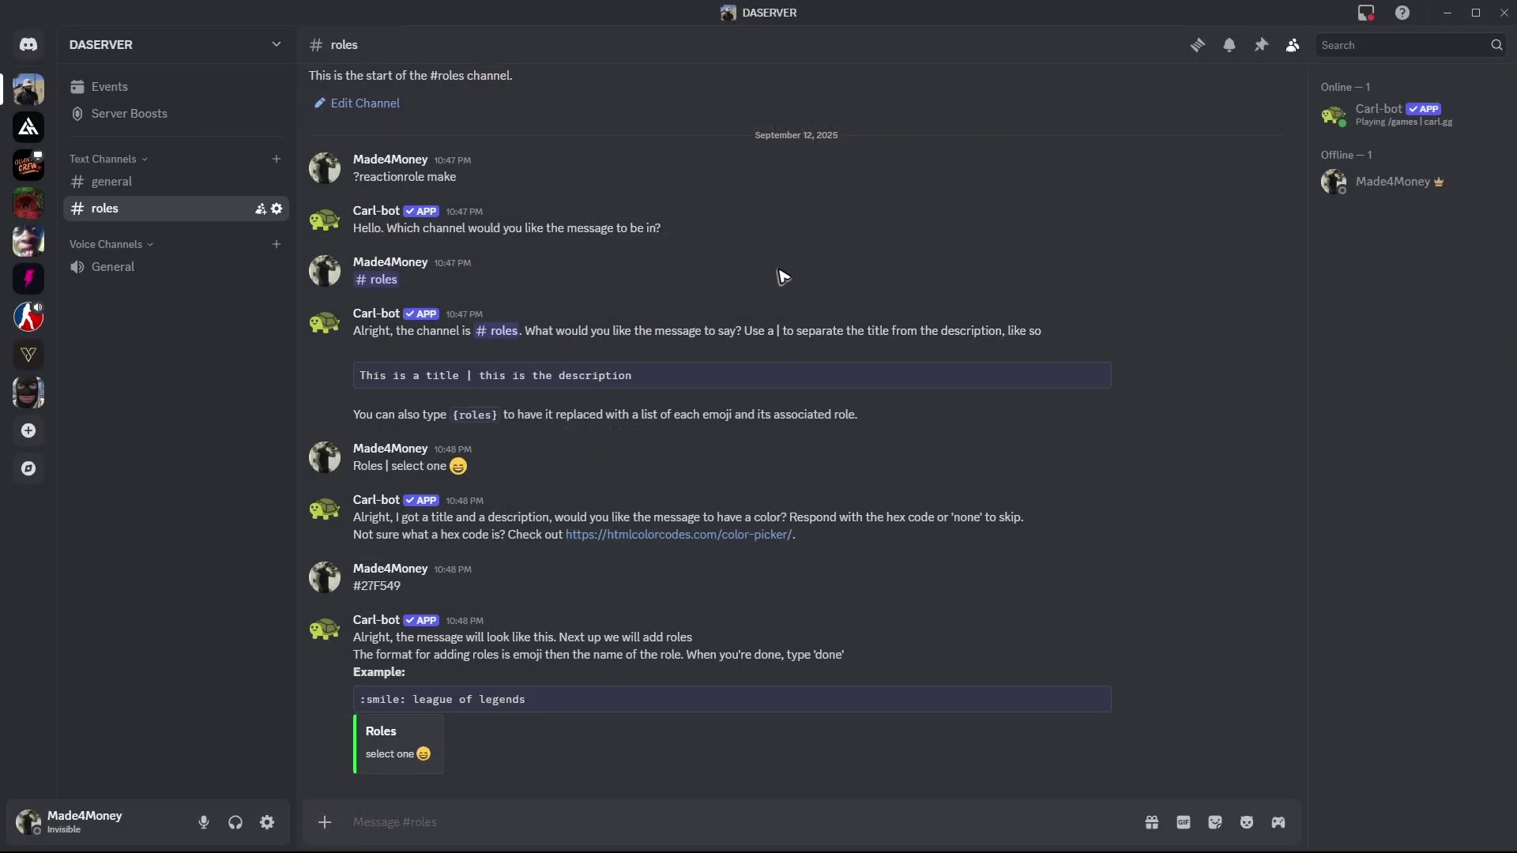
Send the saluting face emoji followed by "The Boss" to pair that emoji with the role
{"action": "left_click", "coordinate": [527, 822]}
{"action": "type", "text": "🙂The b"}
{"action": "double_click", "coordinate": [401, 822]}
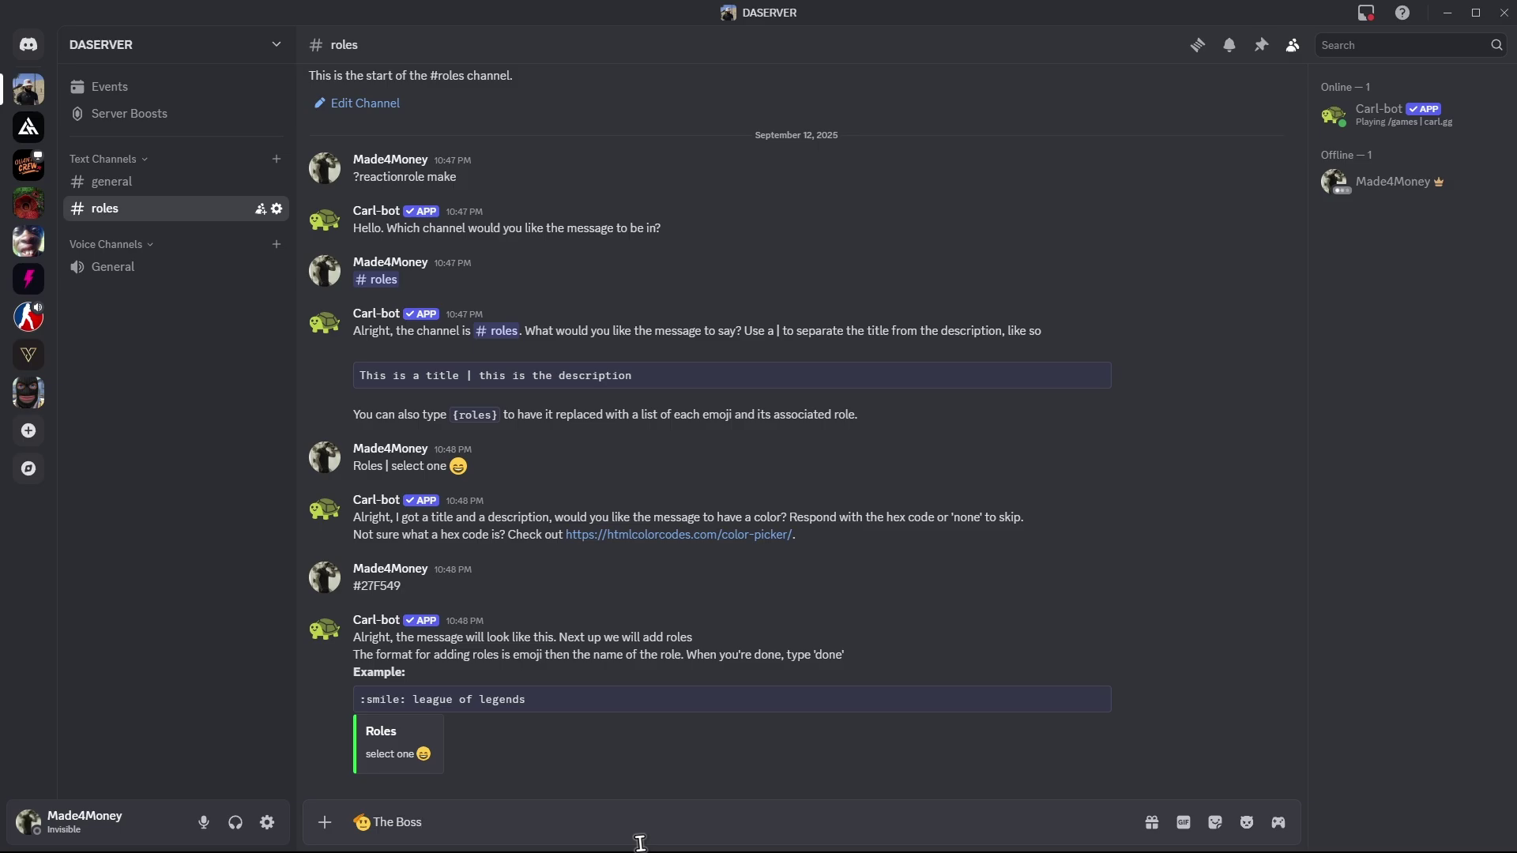
{"action": "type", "text": "Boss"}
{"action": "key", "text": "Return"}
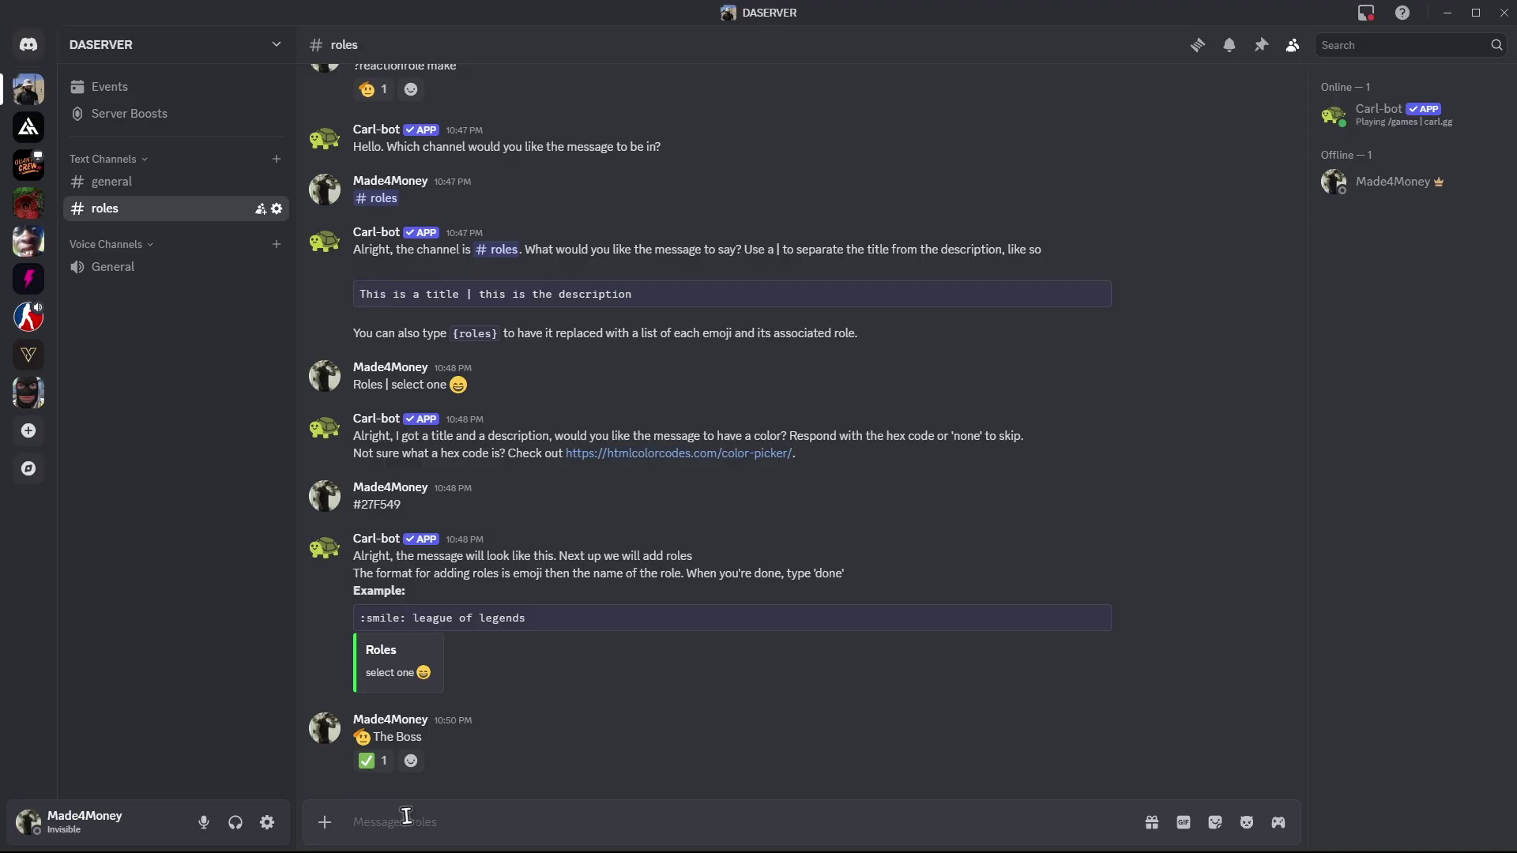
Pair the loudly crying emoji with the Zababy role and send "done" to finish the reaction role setup
{"action": "left_click", "coordinate": [1244, 824]}
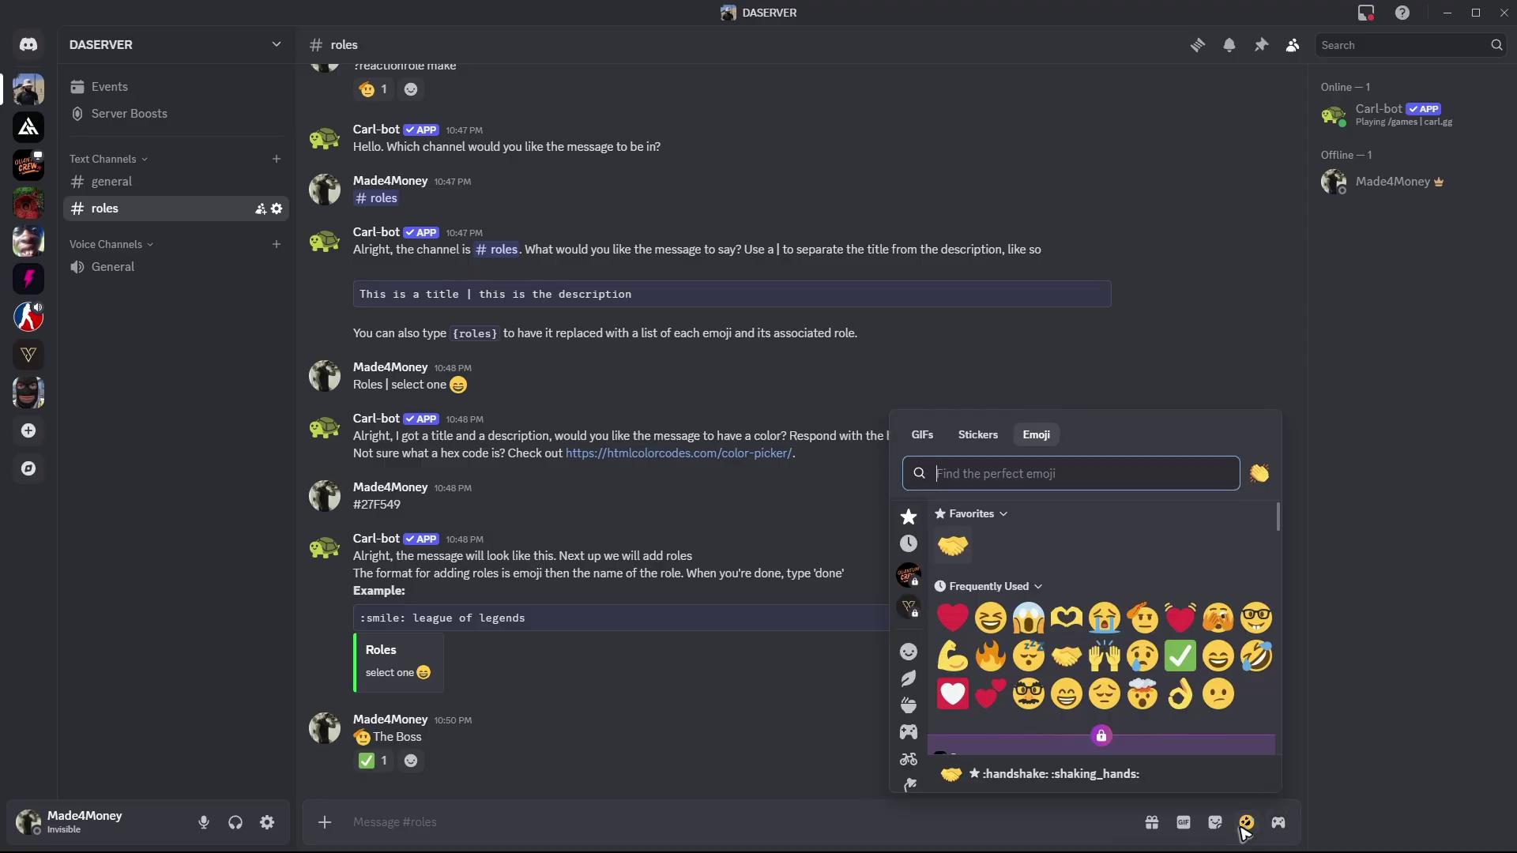
{"action": "left_click", "coordinate": [1105, 618]}
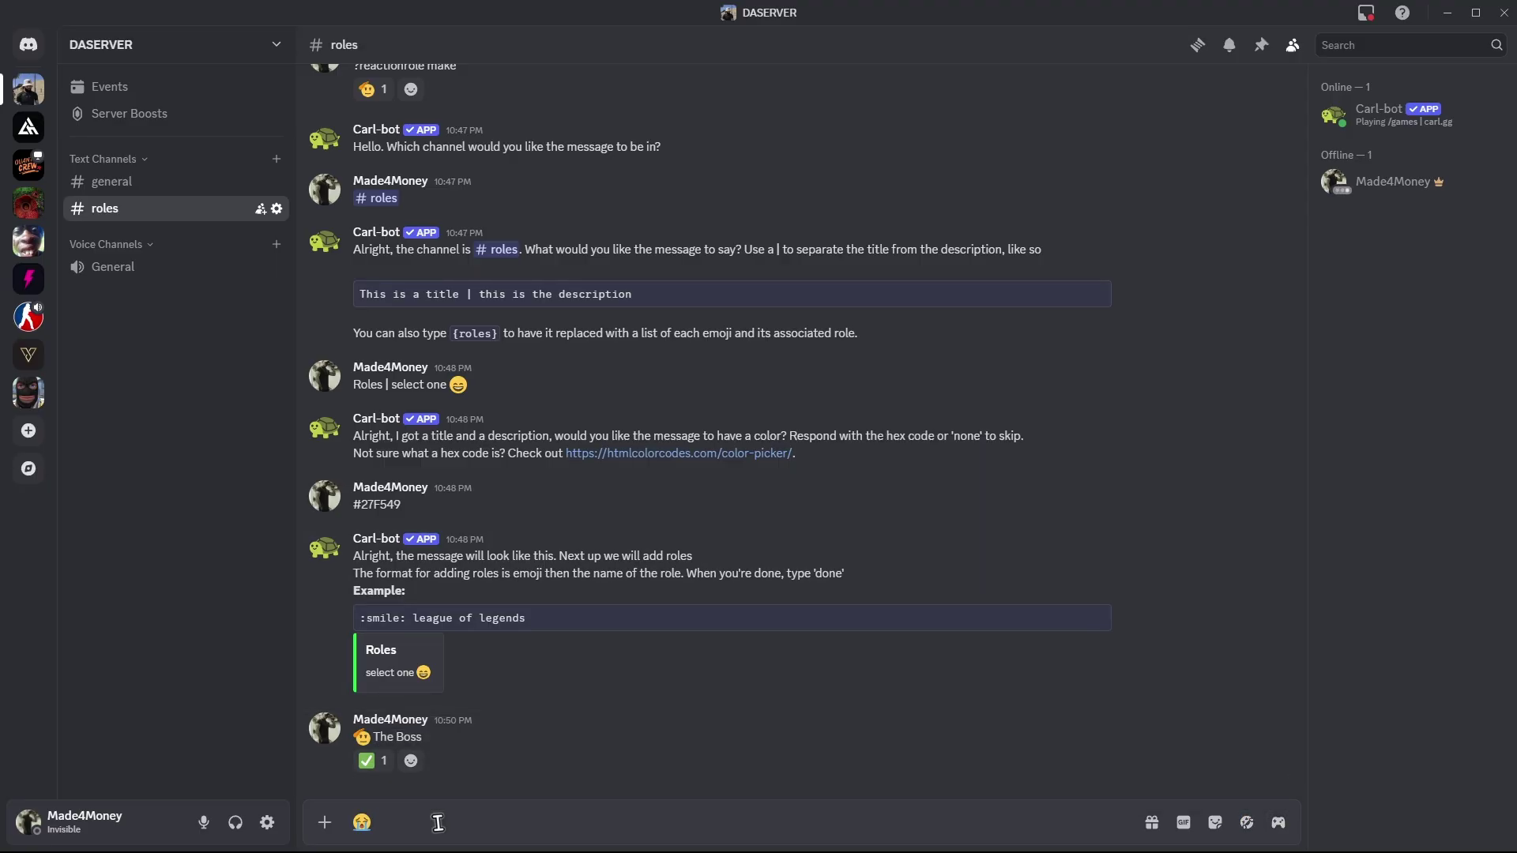
{"action": "type", "text": "Zababy"}
{"action": "key", "text": "Return"}
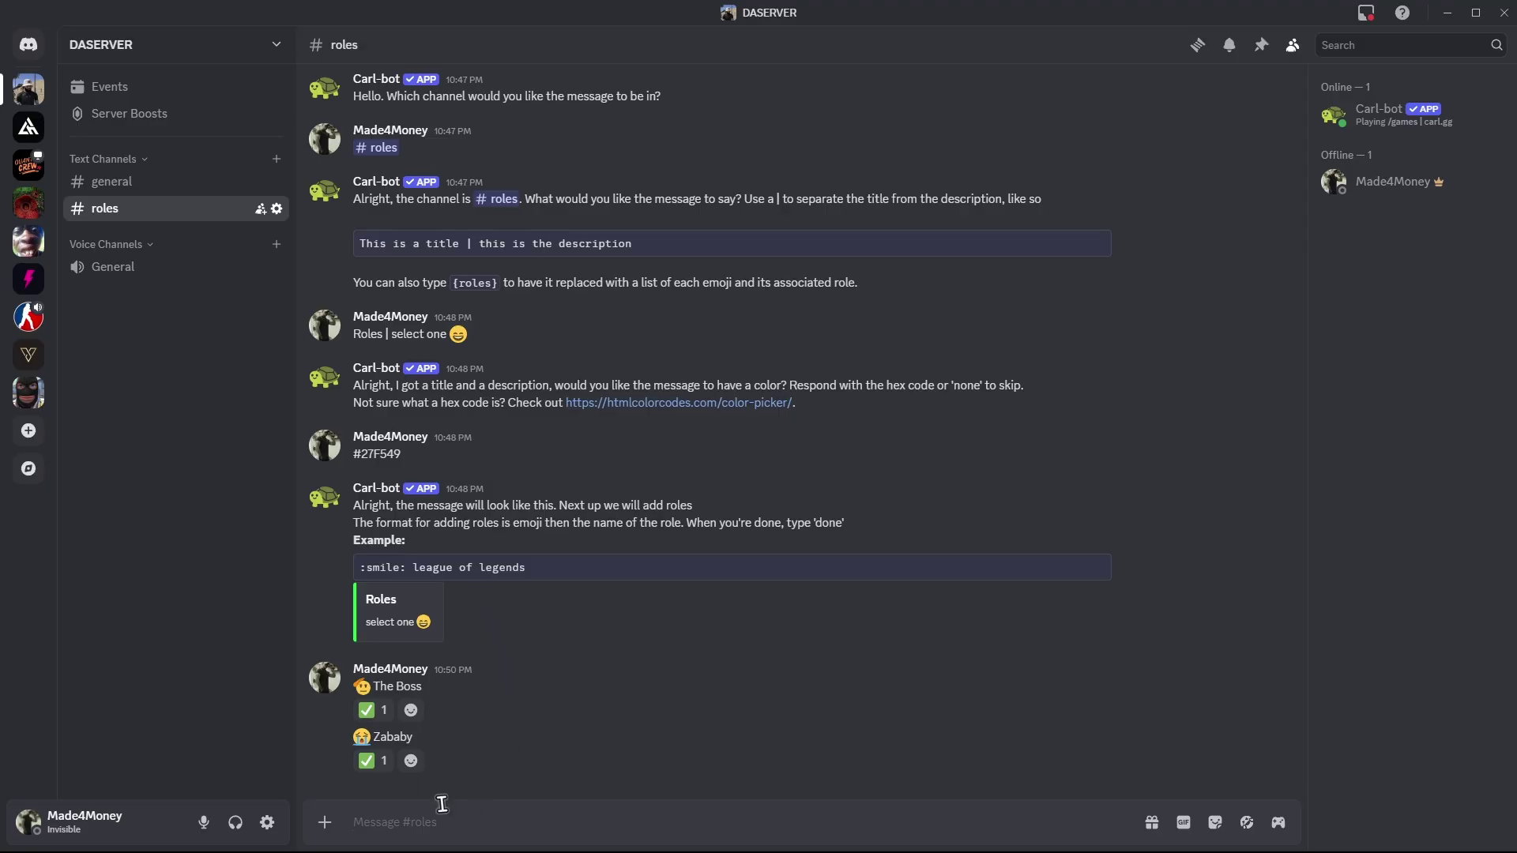
{"action": "type", "text": "done"}
{"action": "key", "text": "Return"}
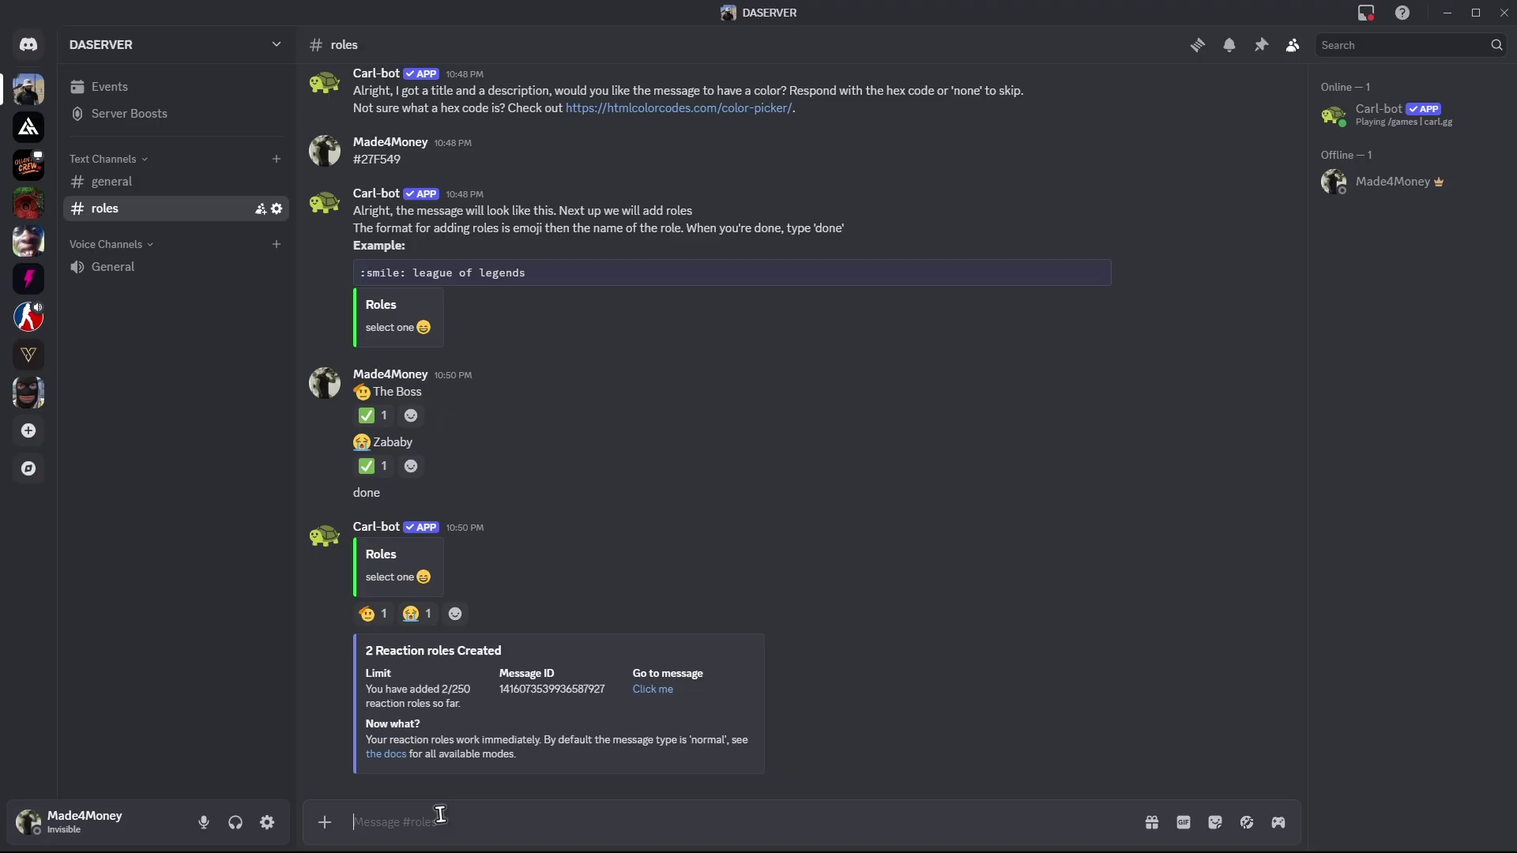
Review the carl-bot conversation in the roles channel from the first command to the finished reaction role message
{"action": "scroll", "coordinate": [603, 485], "scroll_direction": "up", "scroll_amount": 1}
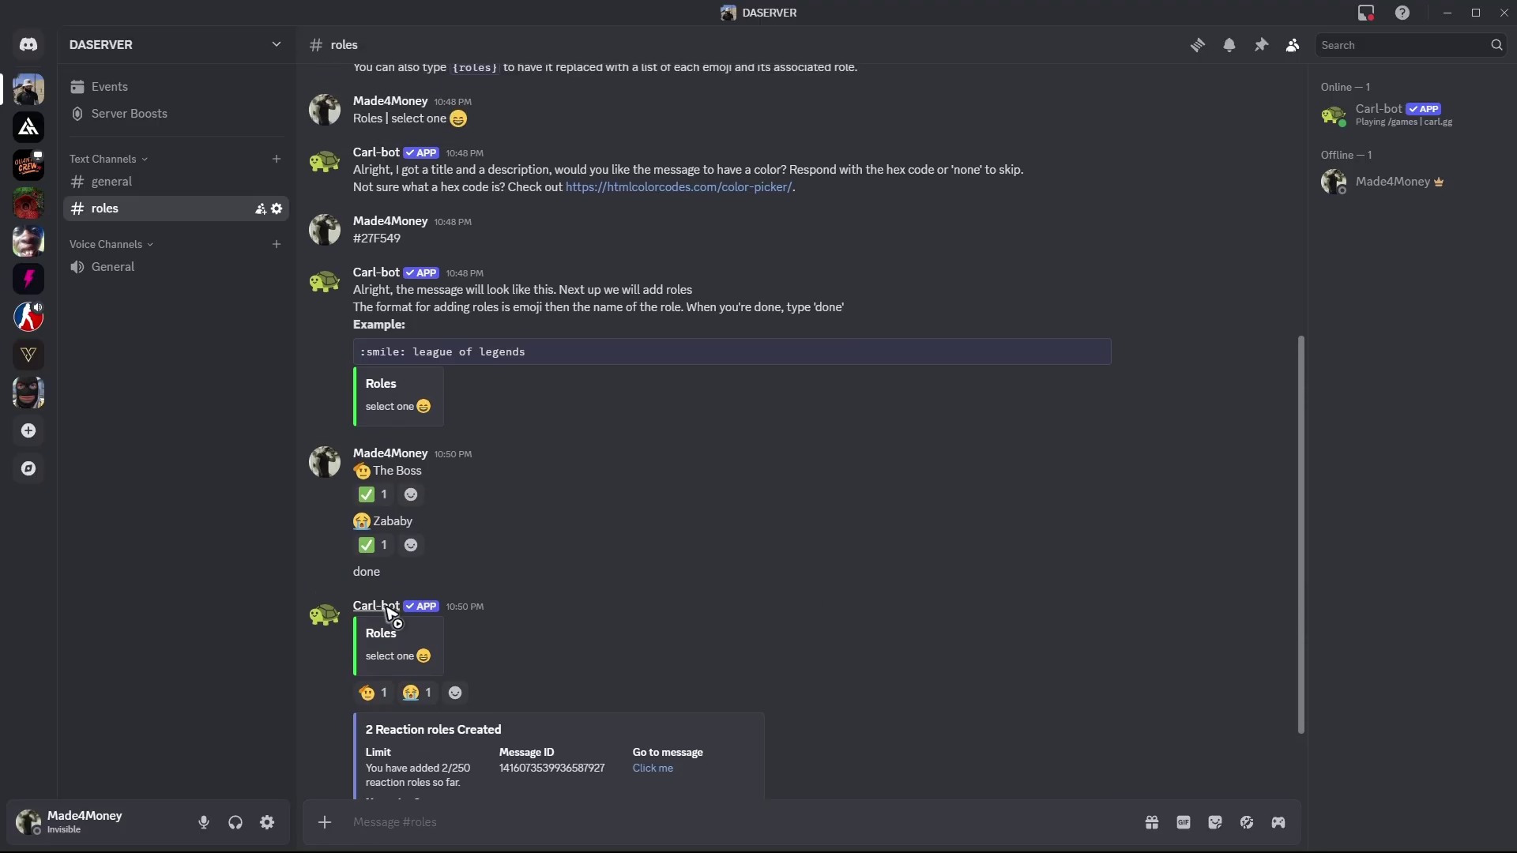
{"action": "scroll", "coordinate": [423, 604], "scroll_direction": "up", "scroll_amount": 6}
{"action": "scroll", "coordinate": [498, 677], "scroll_direction": "down", "scroll_amount": 8}
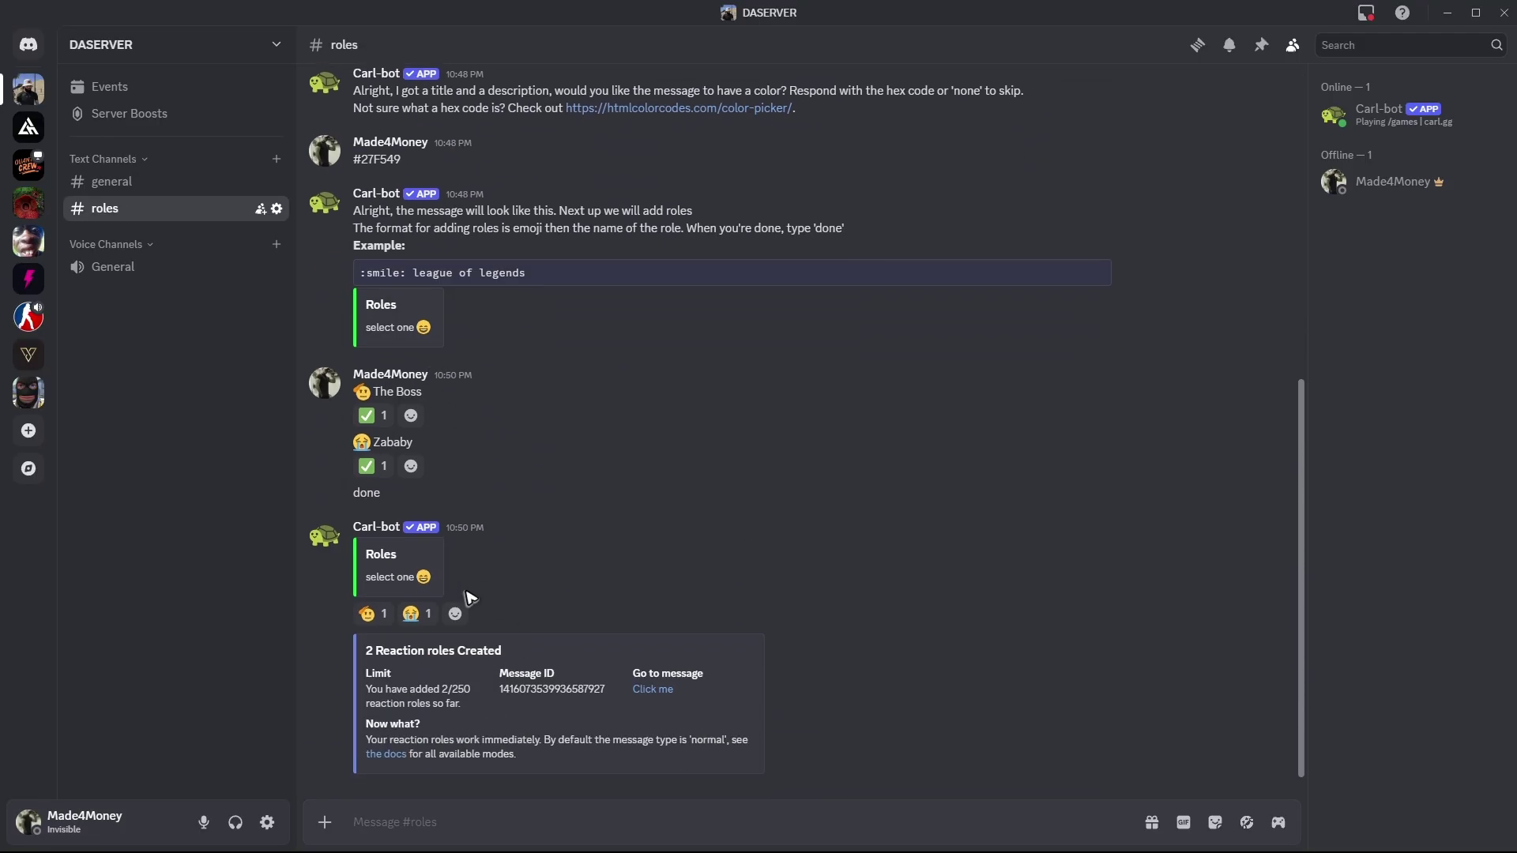
{"action": "scroll", "coordinate": [474, 609], "scroll_direction": "up", "scroll_amount": 3}
{"action": "scroll", "coordinate": [603, 600], "scroll_direction": "up", "scroll_amount": 3}
{"action": "scroll", "coordinate": [583, 508], "scroll_direction": "down", "scroll_amount": 5}
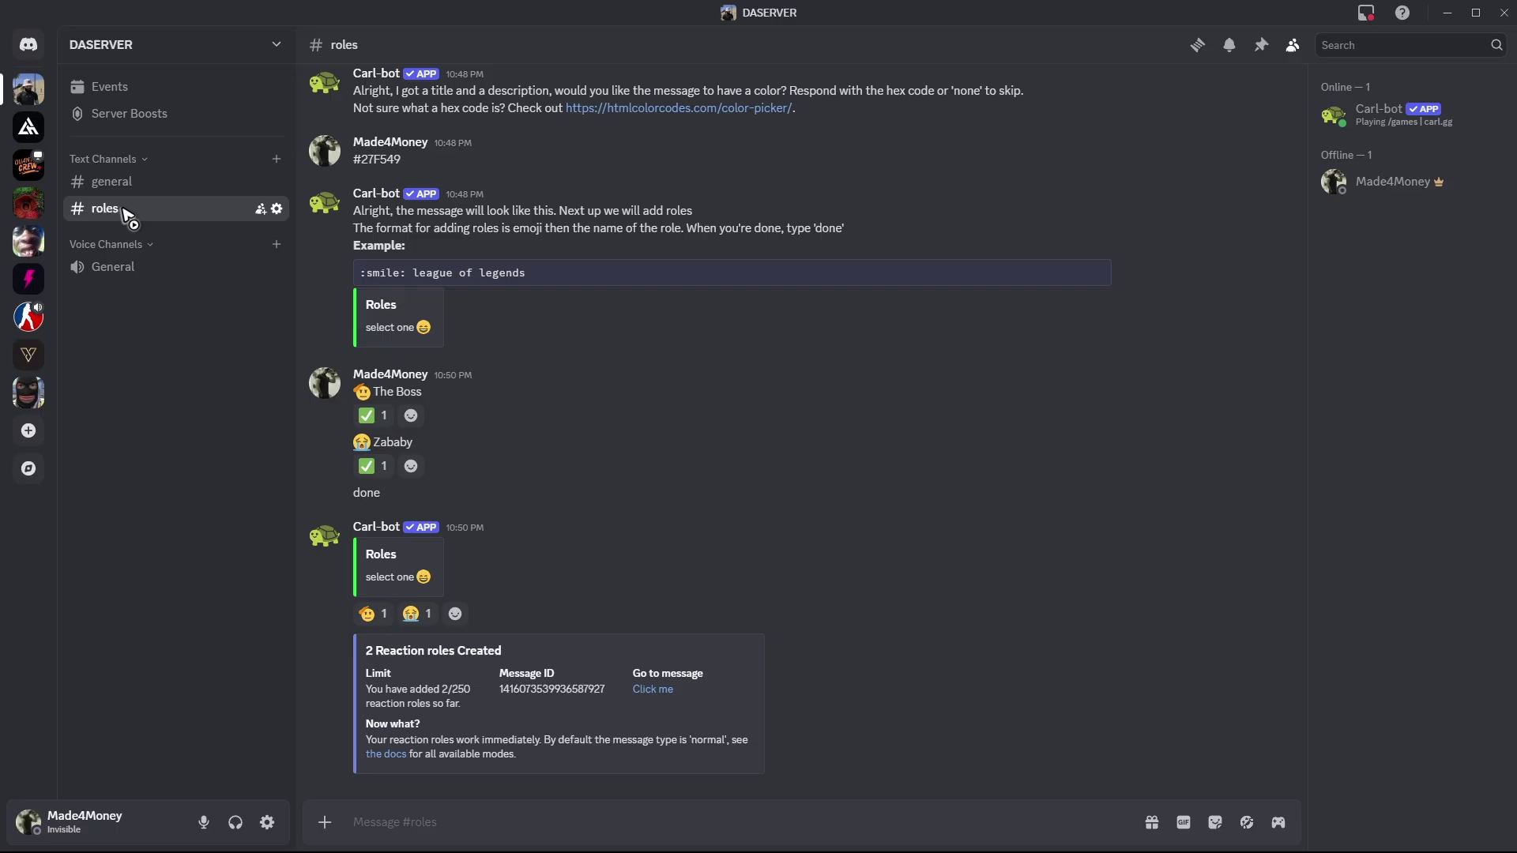
{"action": "scroll", "coordinate": [553, 474], "scroll_direction": "up", "scroll_amount": 7}
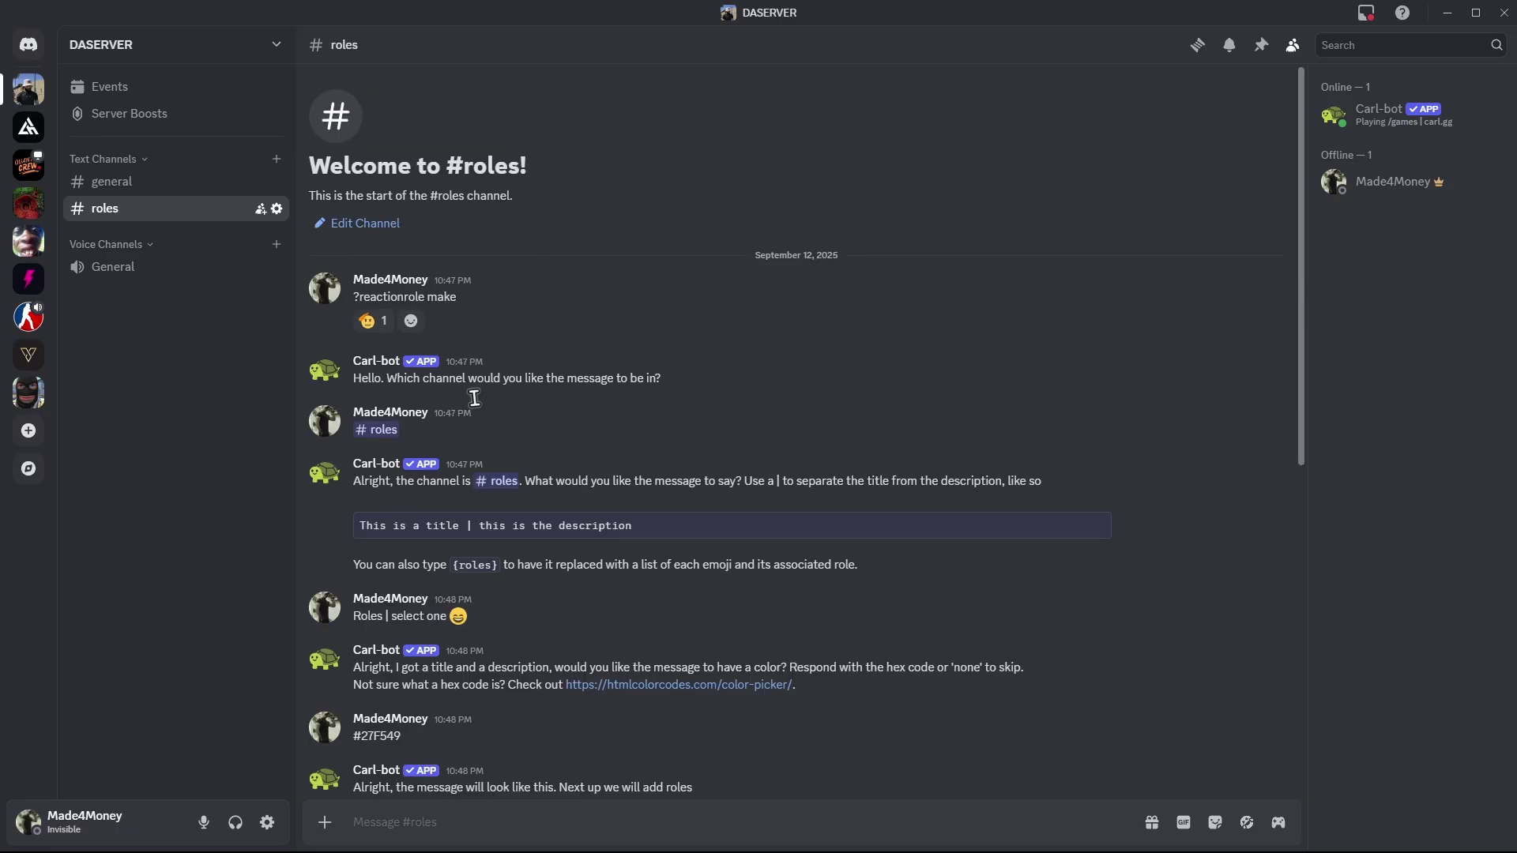
{"action": "scroll", "coordinate": [513, 459], "scroll_direction": "down", "scroll_amount": 7}
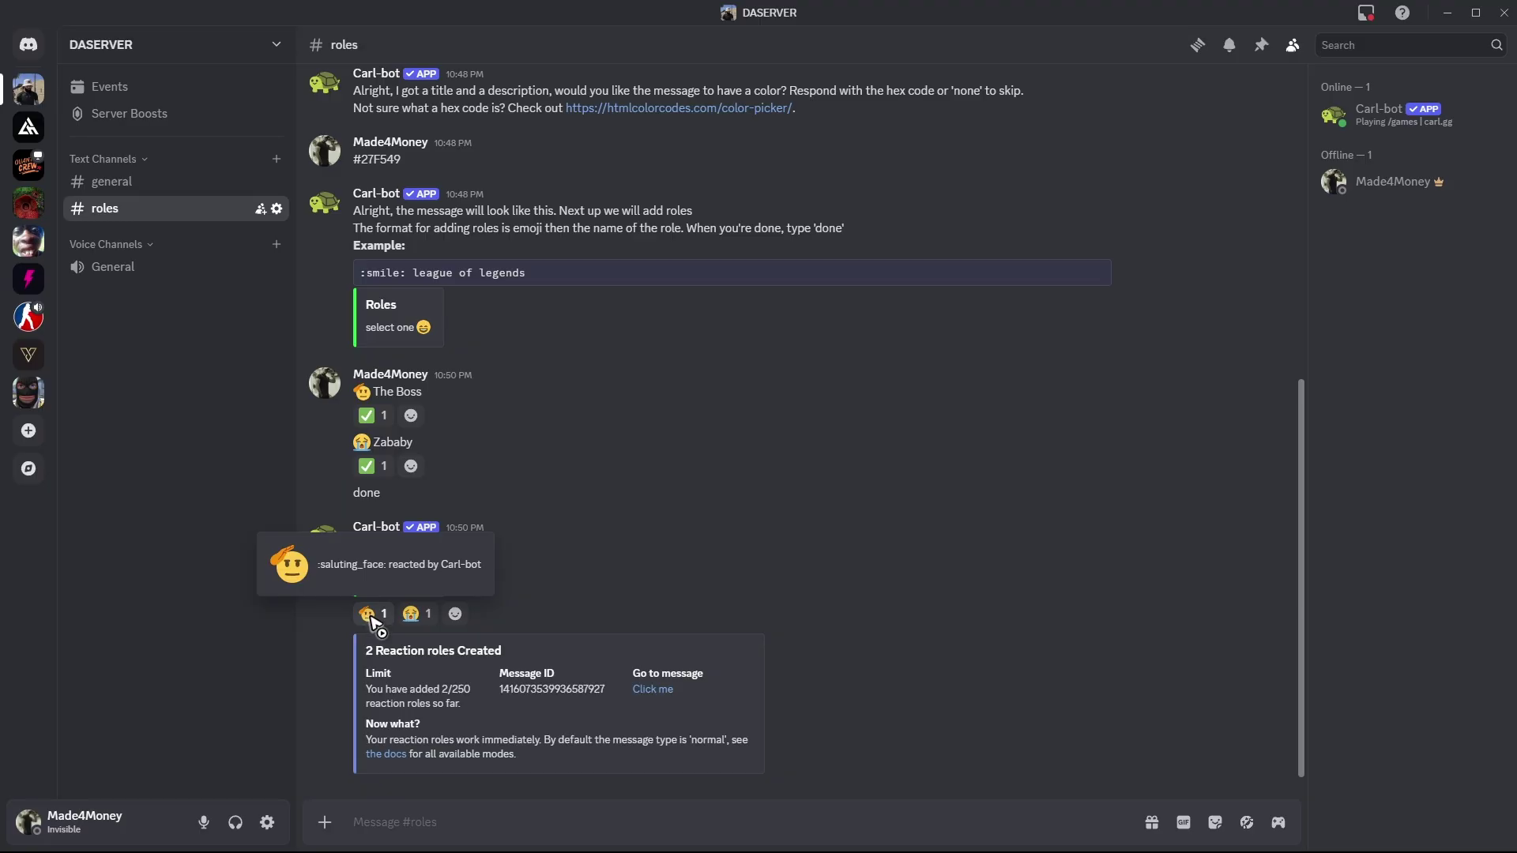
Add the saluting face and crying reactions to carl-bot's Roles message and check the assigned roles on the own profile card
{"action": "left_click", "coordinate": [368, 614]}
{"action": "left_click", "coordinate": [411, 614]}
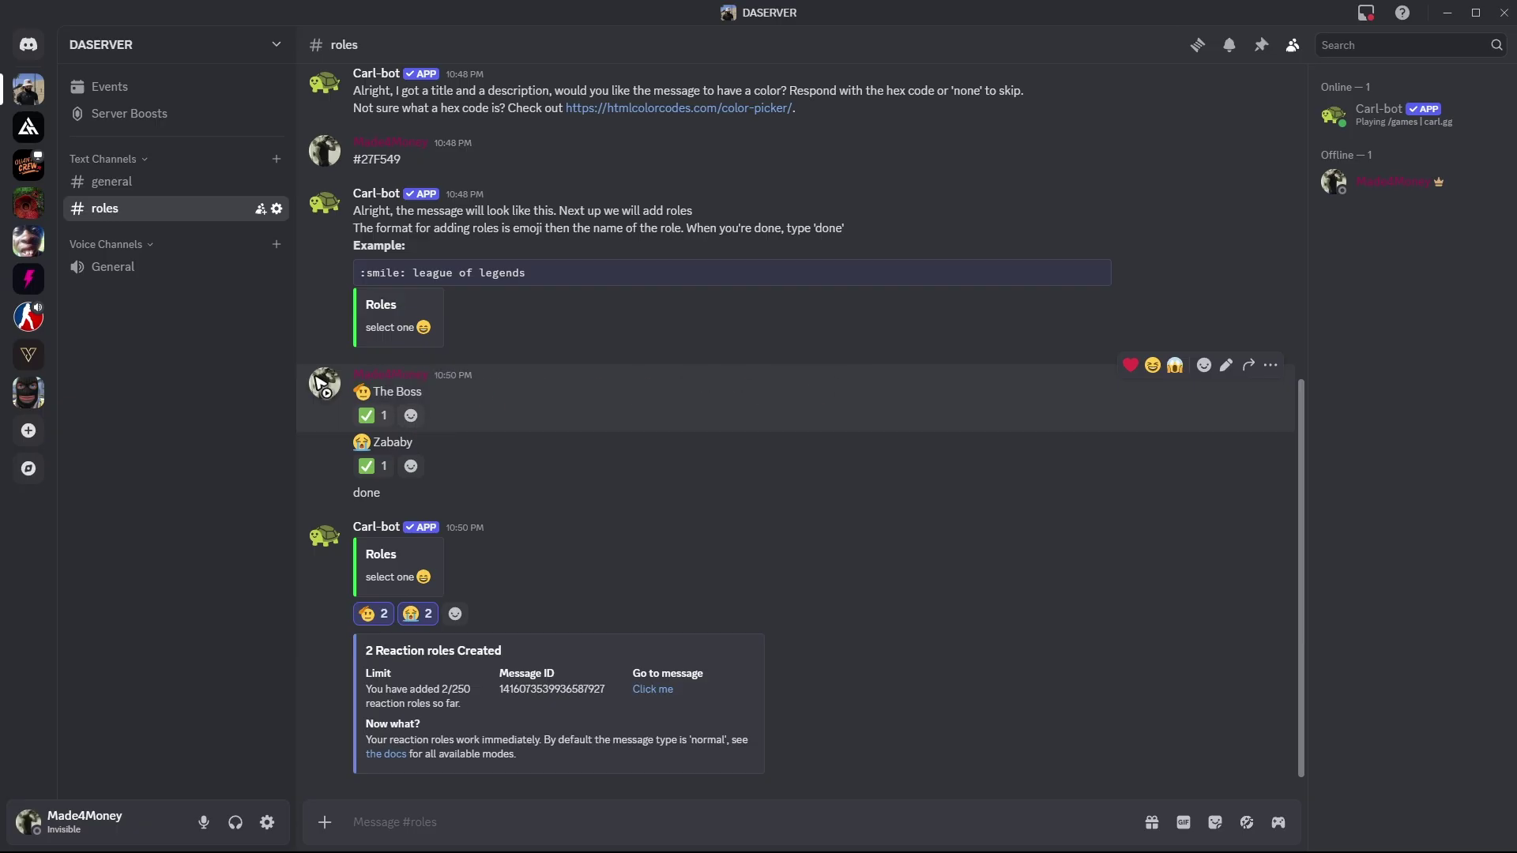
{"action": "left_click", "coordinate": [328, 387]}
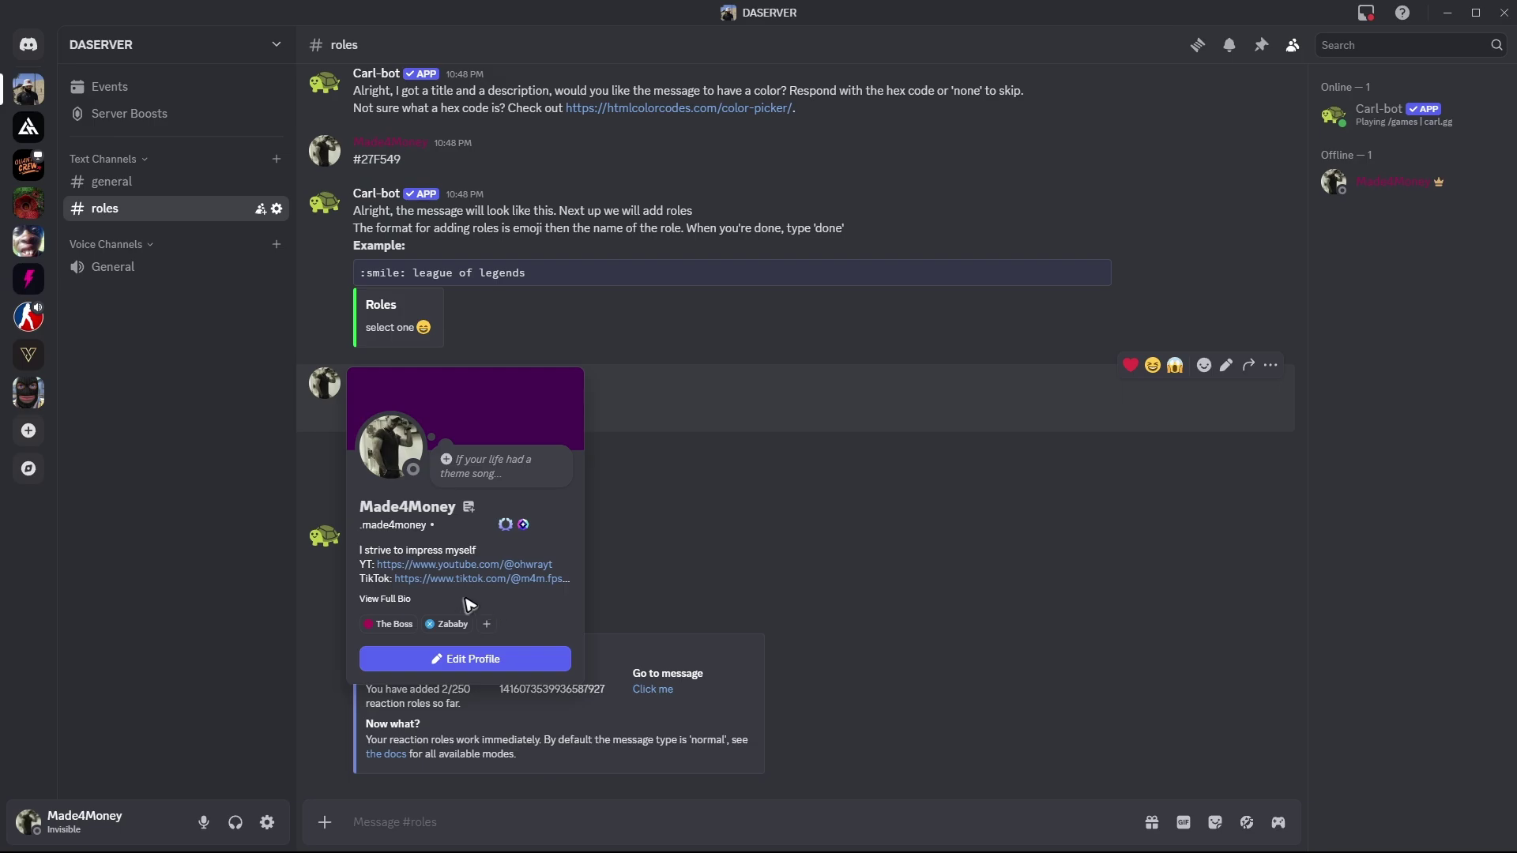
{"action": "left_click", "coordinate": [158, 575]}
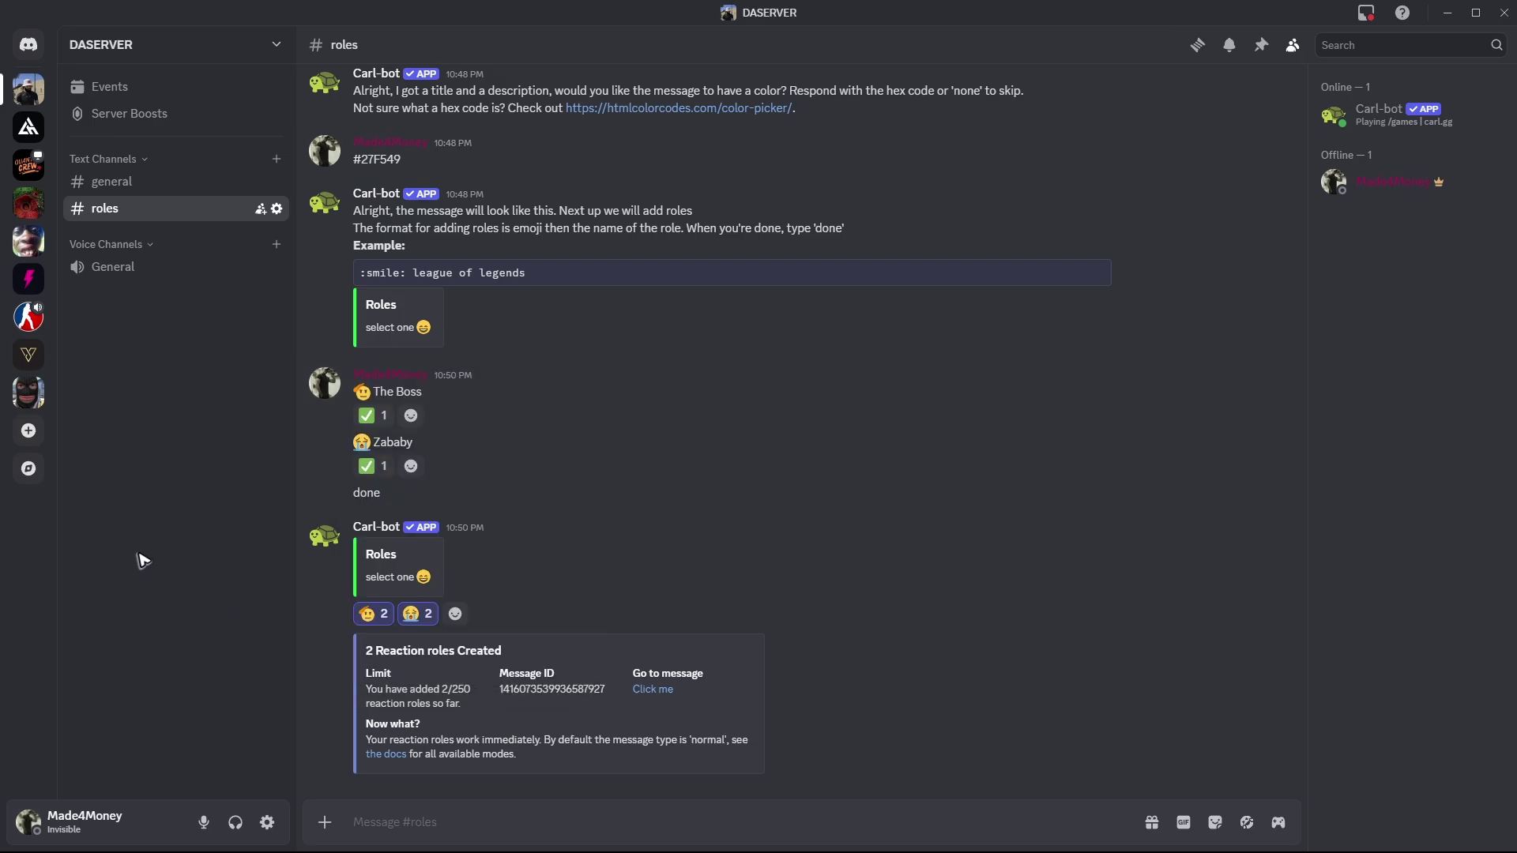